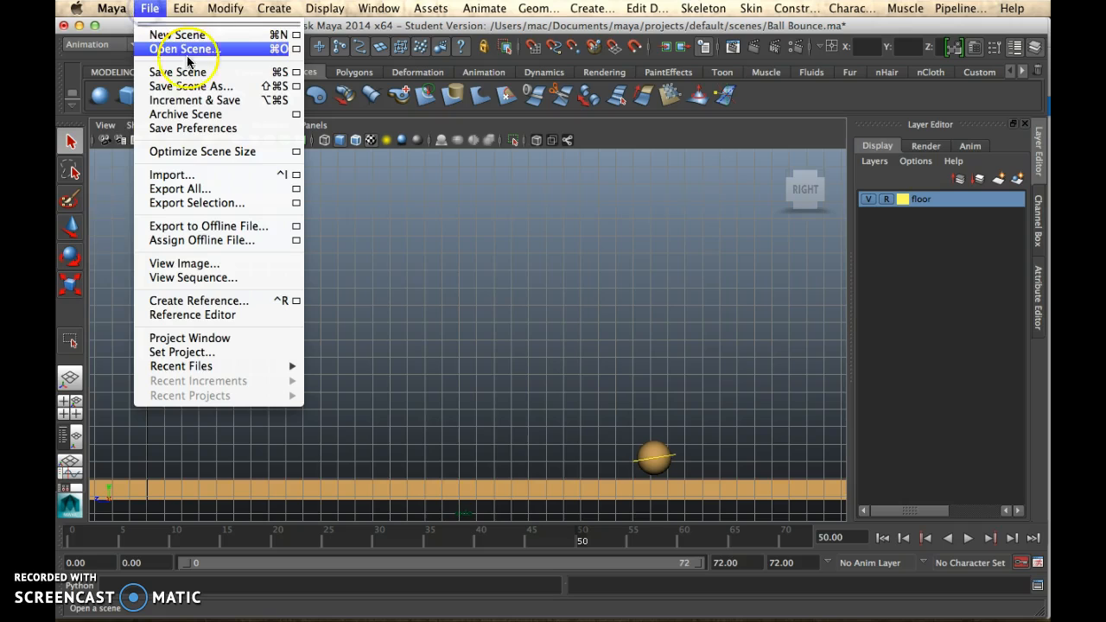
Import Ball Bounce.ma into the current scene to bring in a second animated ball.
{"action": "left_click", "coordinate": [200, 175]}
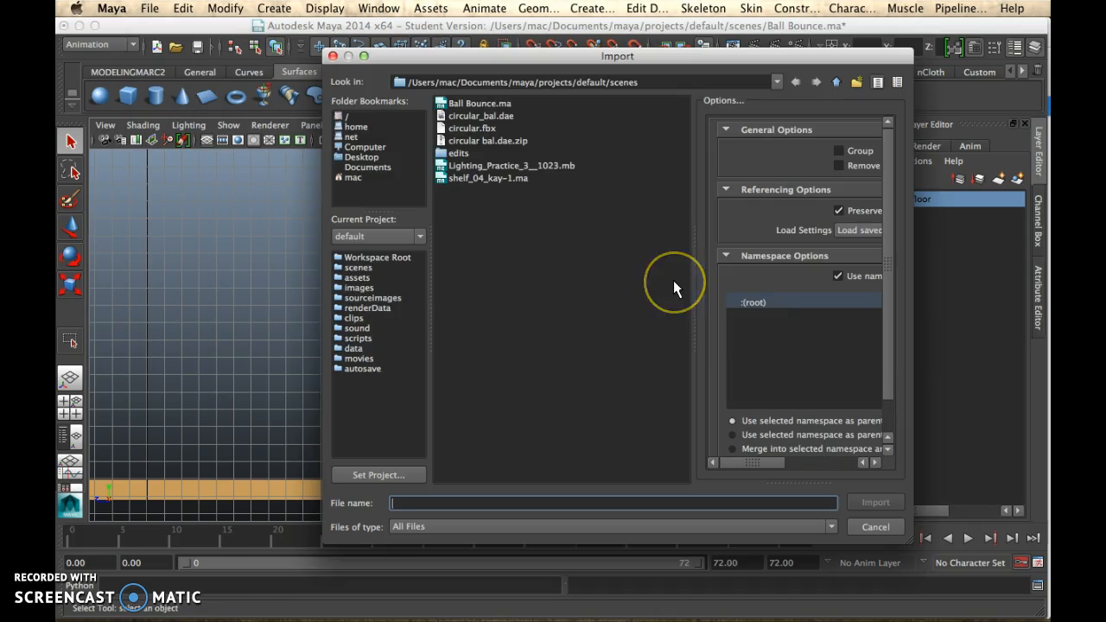
{"action": "left_click", "coordinate": [482, 105]}
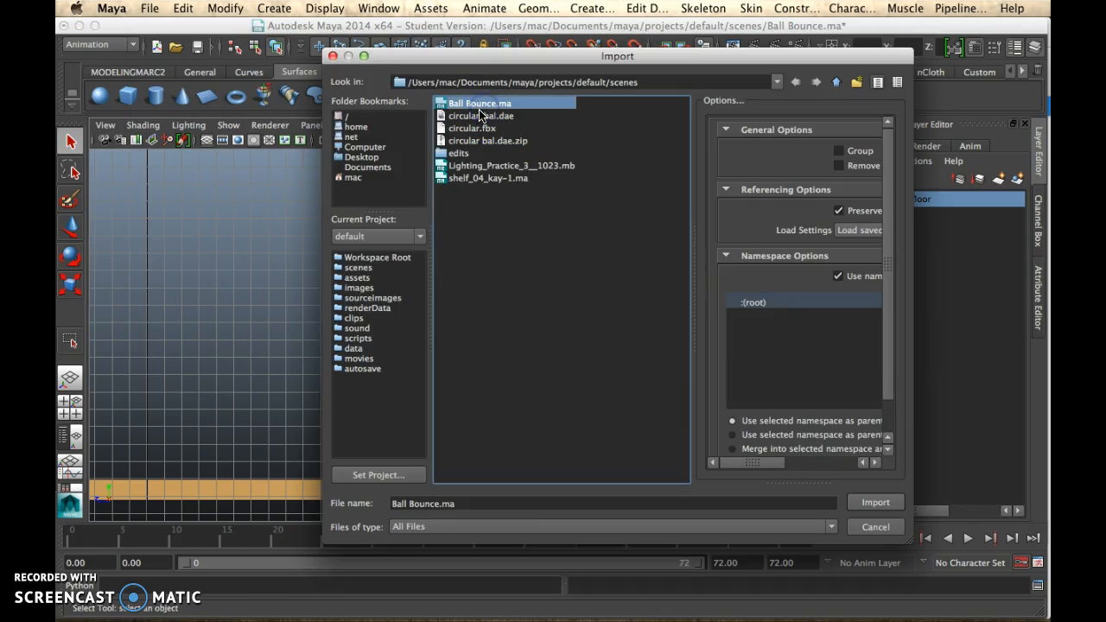
{"action": "left_click", "coordinate": [879, 506]}
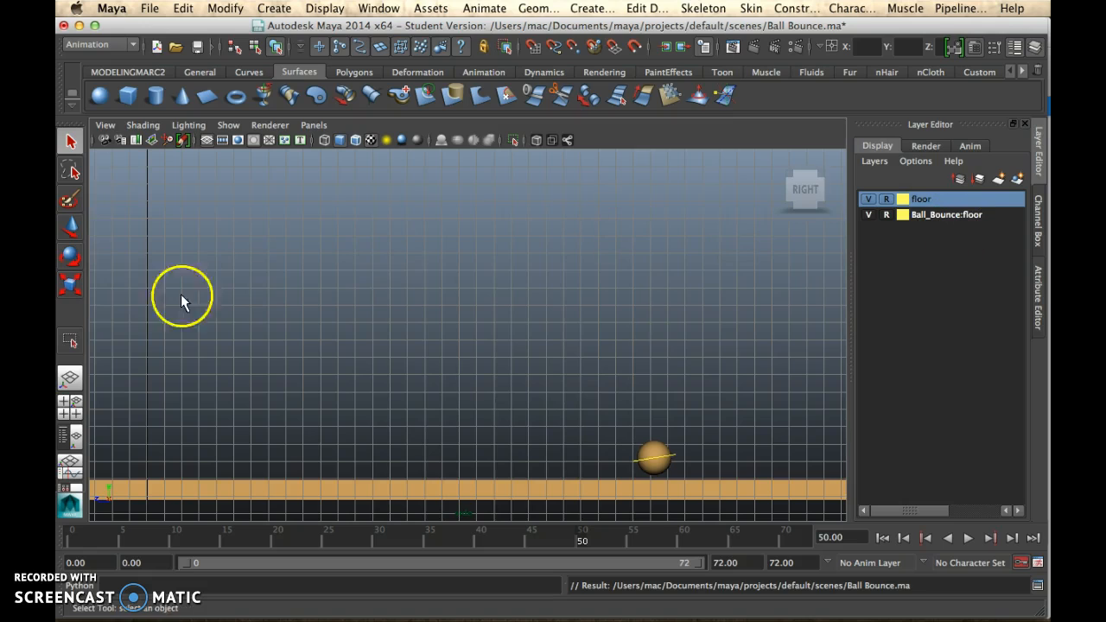
Show the outliner beside the perspective view and rename the imported ball Ball_Bounce:Harry to Sally.
{"action": "left_click", "coordinate": [67, 437]}
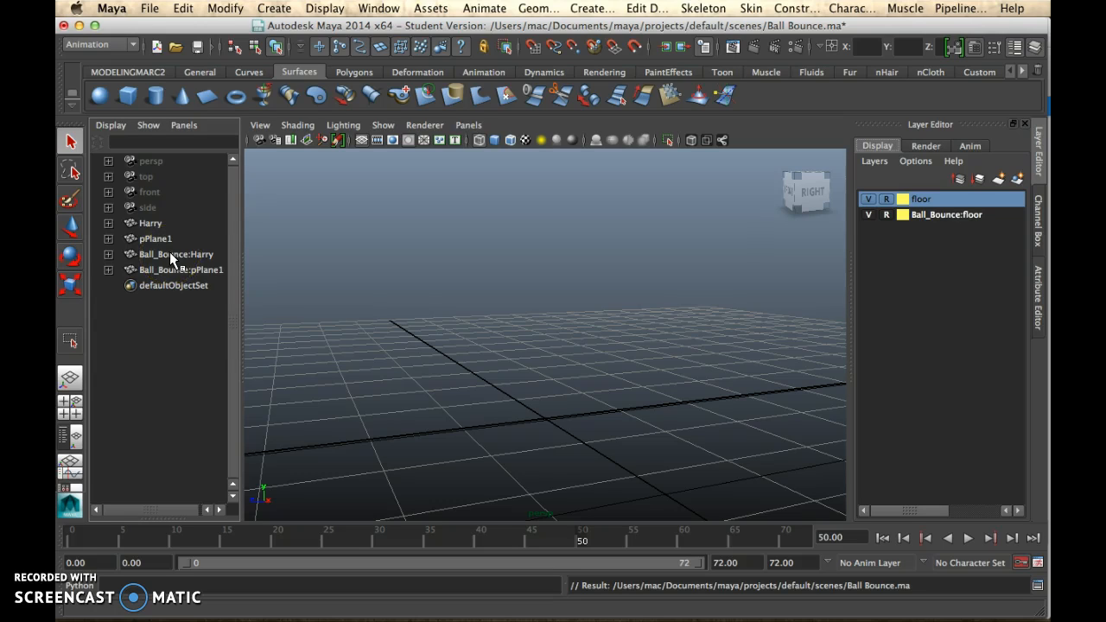
{"action": "left_click", "coordinate": [169, 253]}
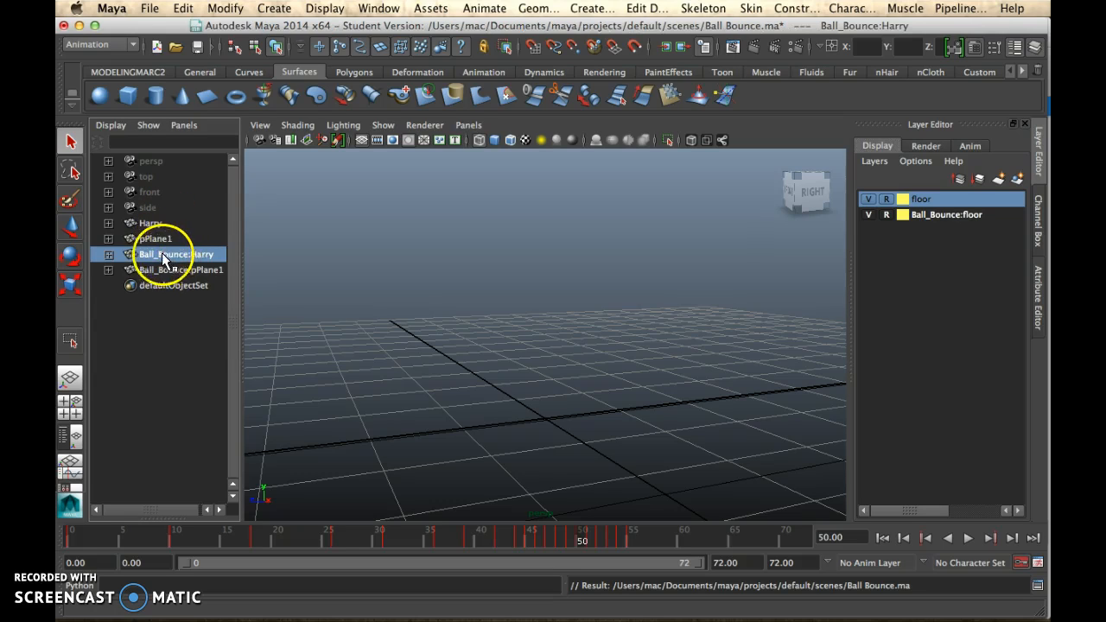
{"action": "double_click", "coordinate": [216, 257]}
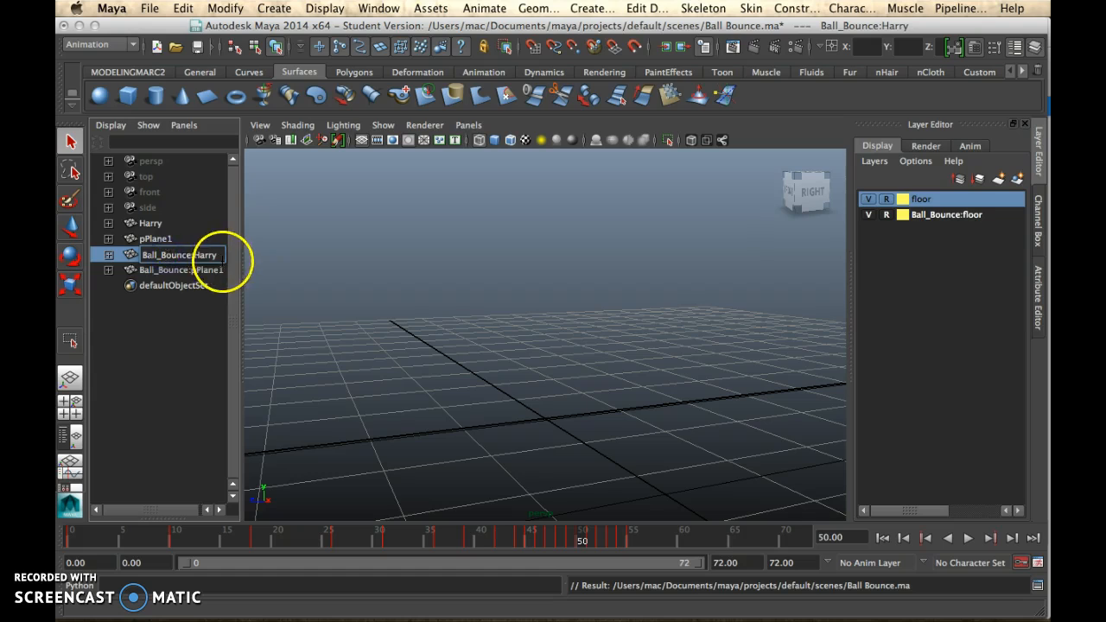
{"action": "type", "text": "Sally"}
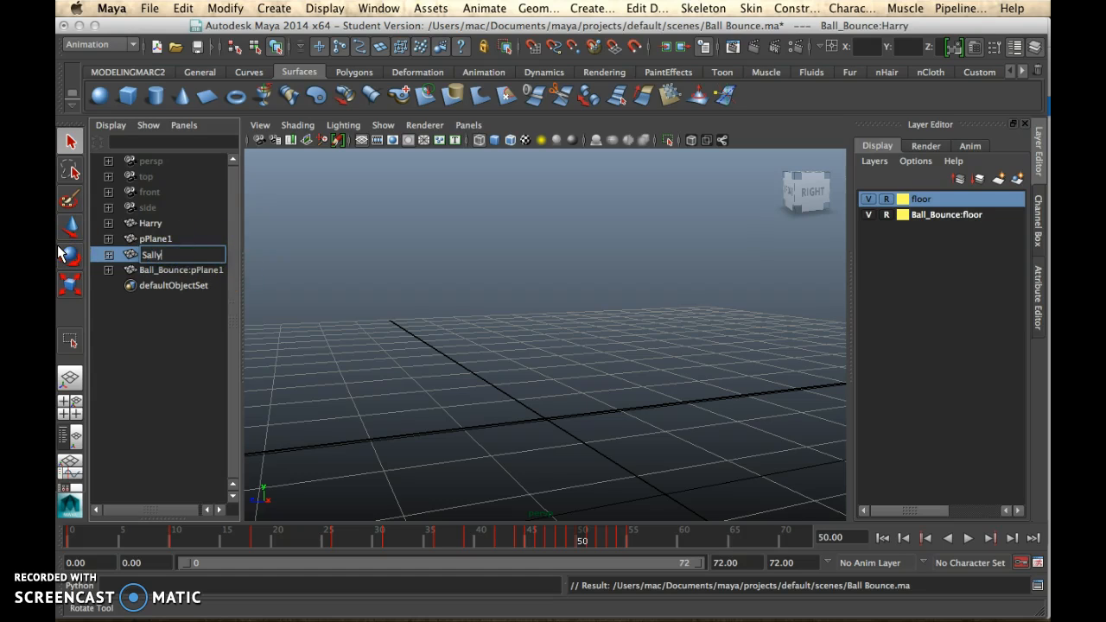
Delete the duplicate plane Ball_Bounce:pPlane1 and the imported display layer Ball_Bounce:floor.
{"action": "left_click", "coordinate": [163, 270]}
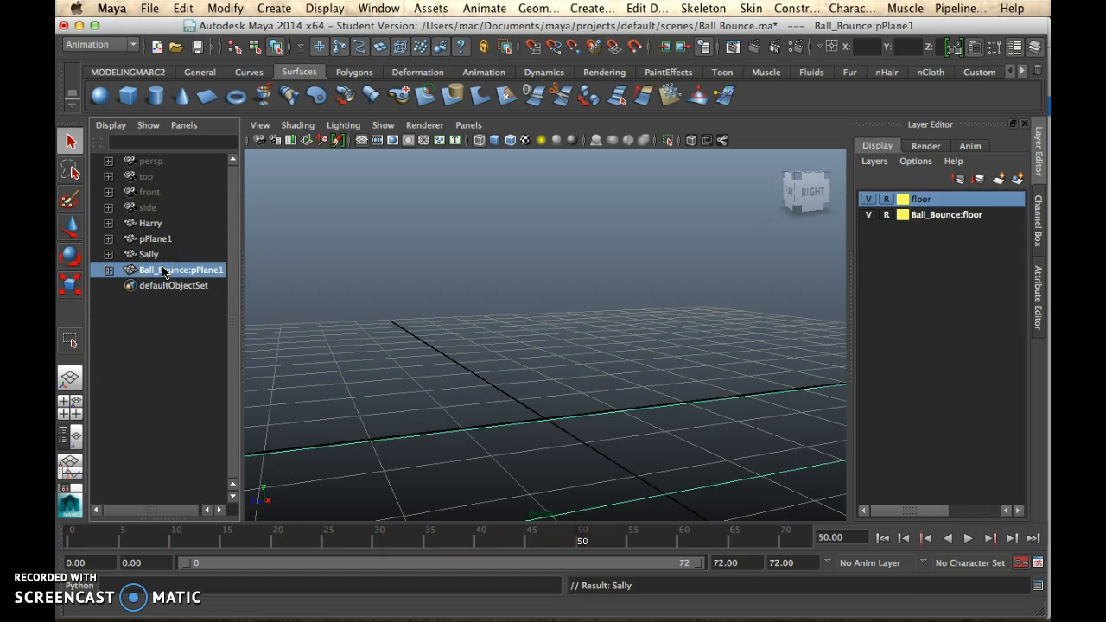
{"action": "key", "text": "Delete"}
{"action": "left_click", "coordinate": [890, 196]}
{"action": "left_click", "coordinate": [955, 216]}
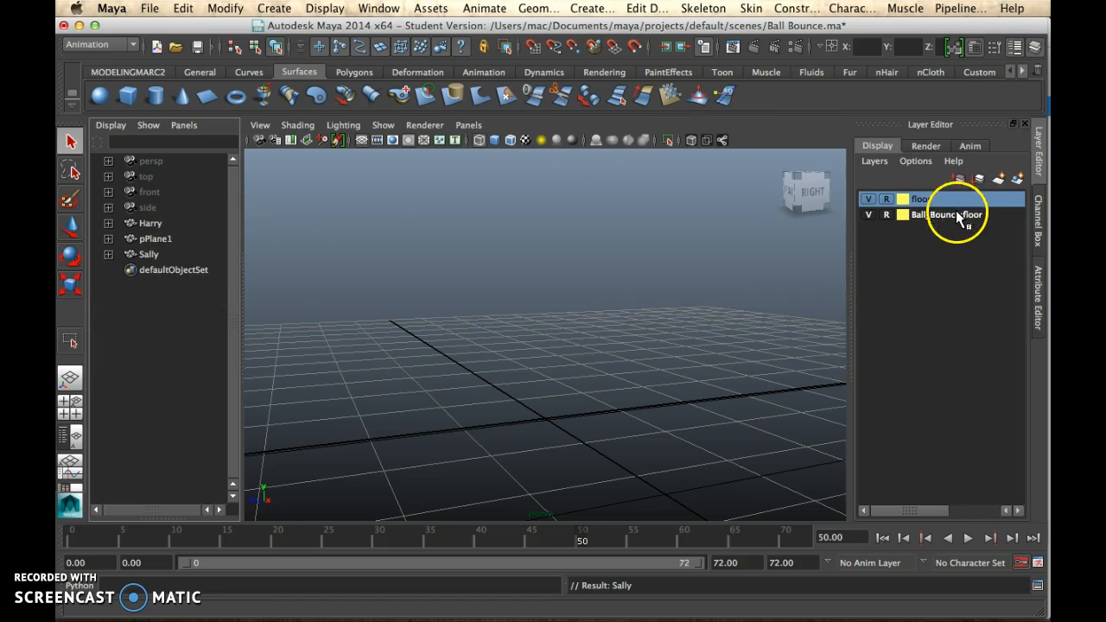
{"action": "key", "text": "Delete"}
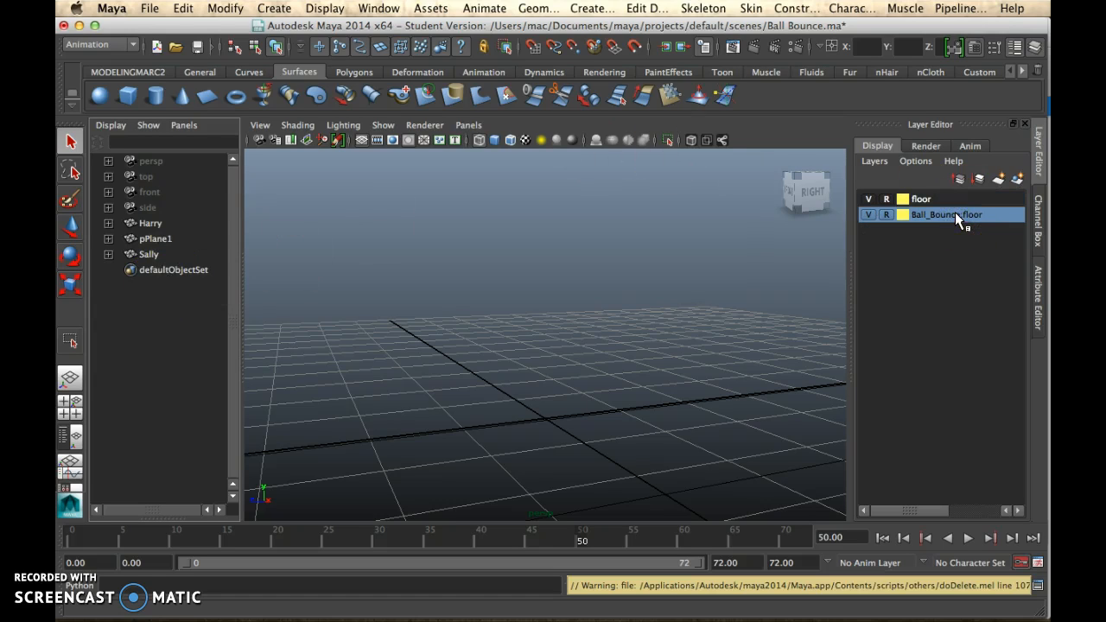
{"action": "right_click", "coordinate": [956, 216]}
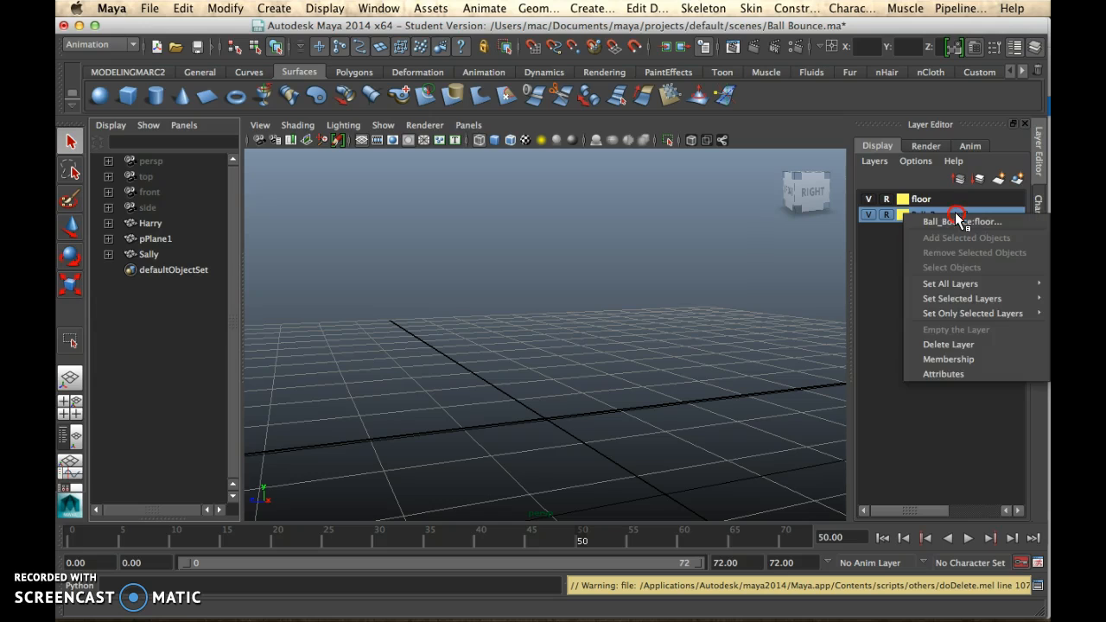
{"action": "left_click", "coordinate": [977, 346]}
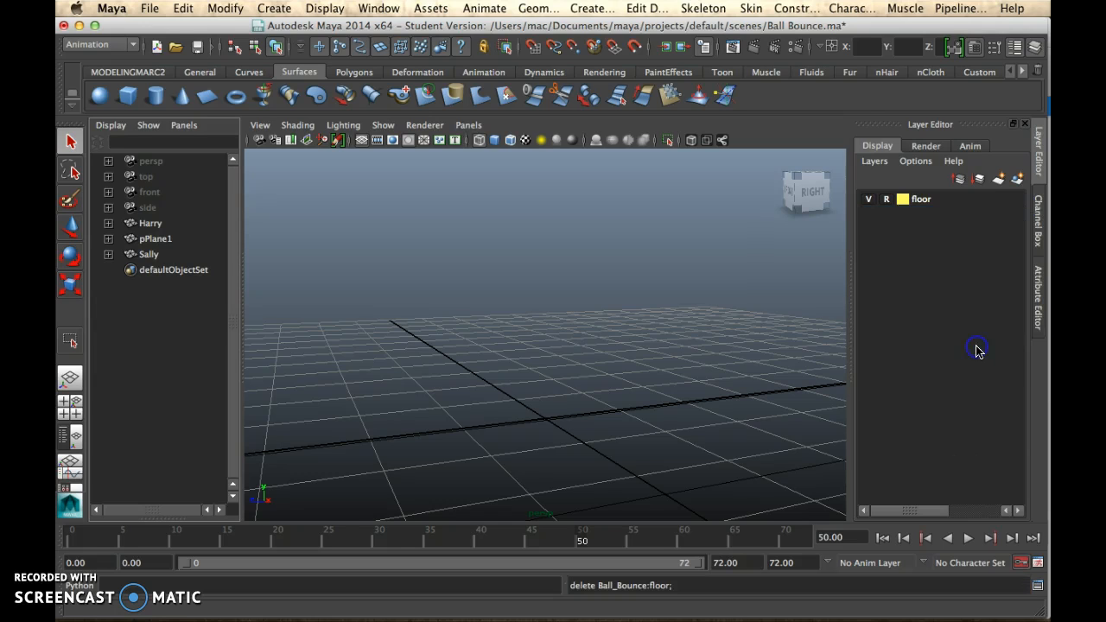
Switch the perspective view to shaded display and rename the remaining plane pPlane1 to floor1.
{"action": "left_click_drag", "start_coordinate": [413, 346], "coordinate": [416, 348], "text": "alt"}
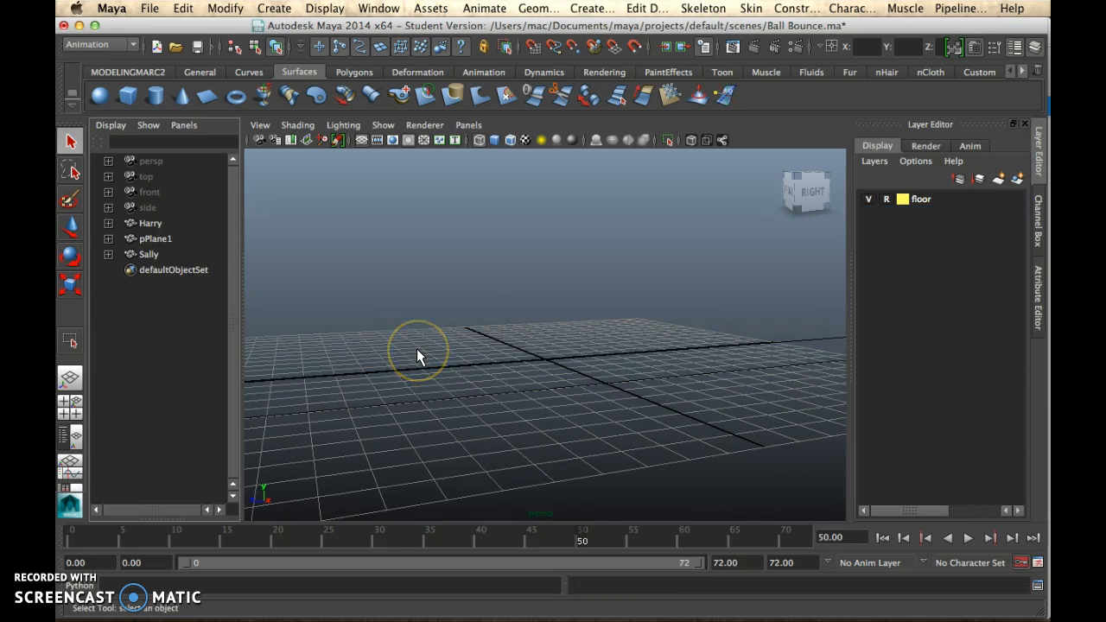
{"action": "key", "text": "5"}
{"action": "scroll", "coordinate": [501, 395], "scroll_direction": "down", "scroll_amount": 3}
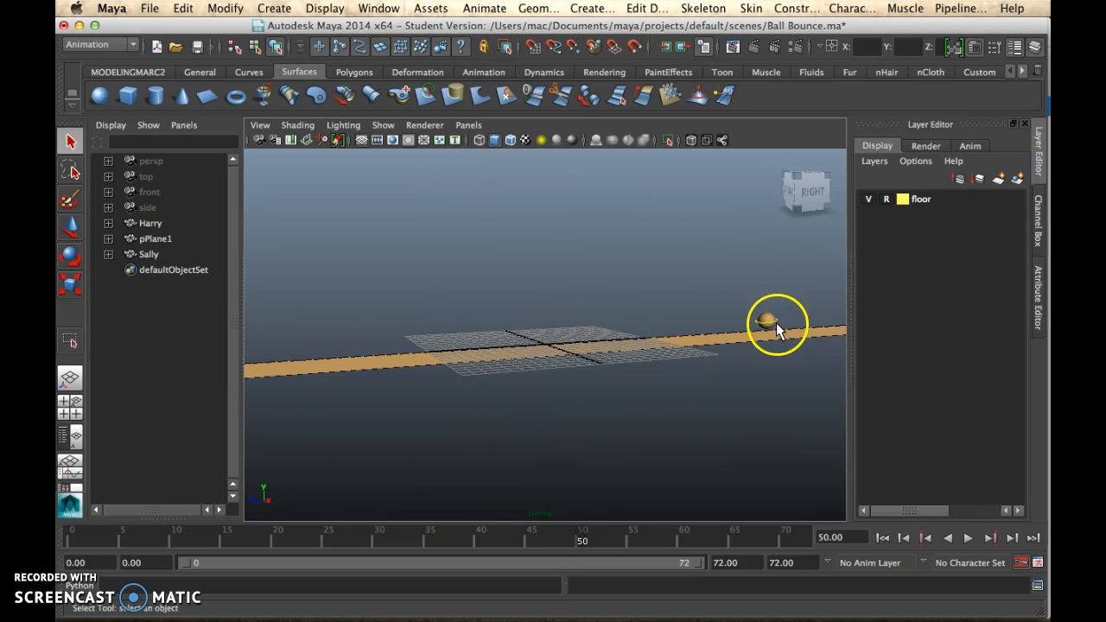
{"action": "double_click", "coordinate": [172, 238]}
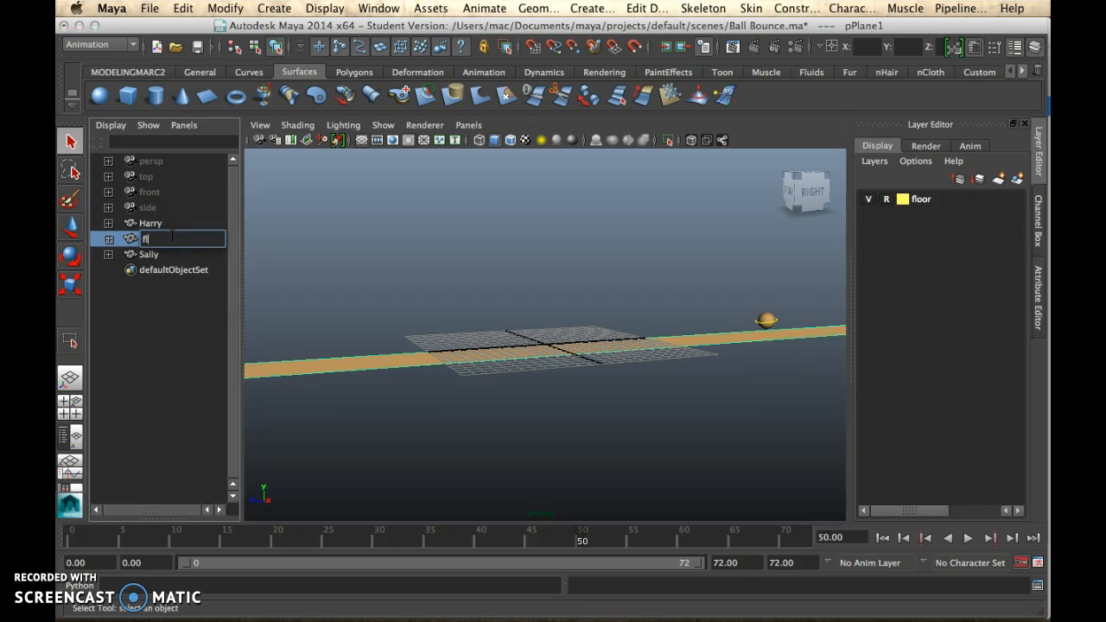
{"action": "left_click", "coordinate": [168, 254]}
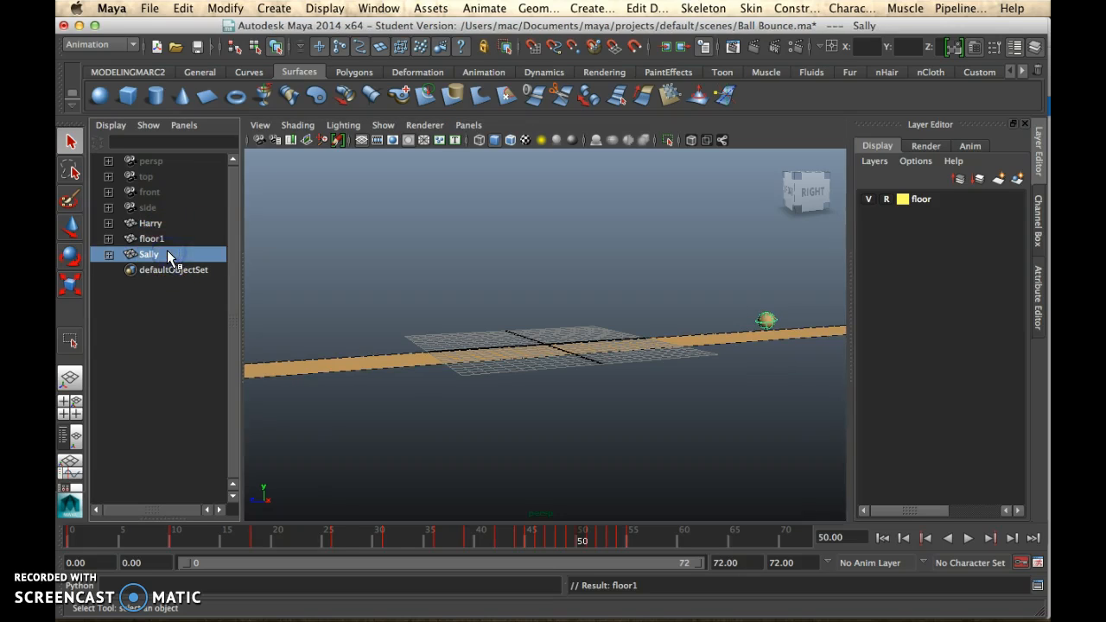
Select the ball Sally and open its animation curves in the Graph Editor.
{"action": "left_click", "coordinate": [193, 224]}
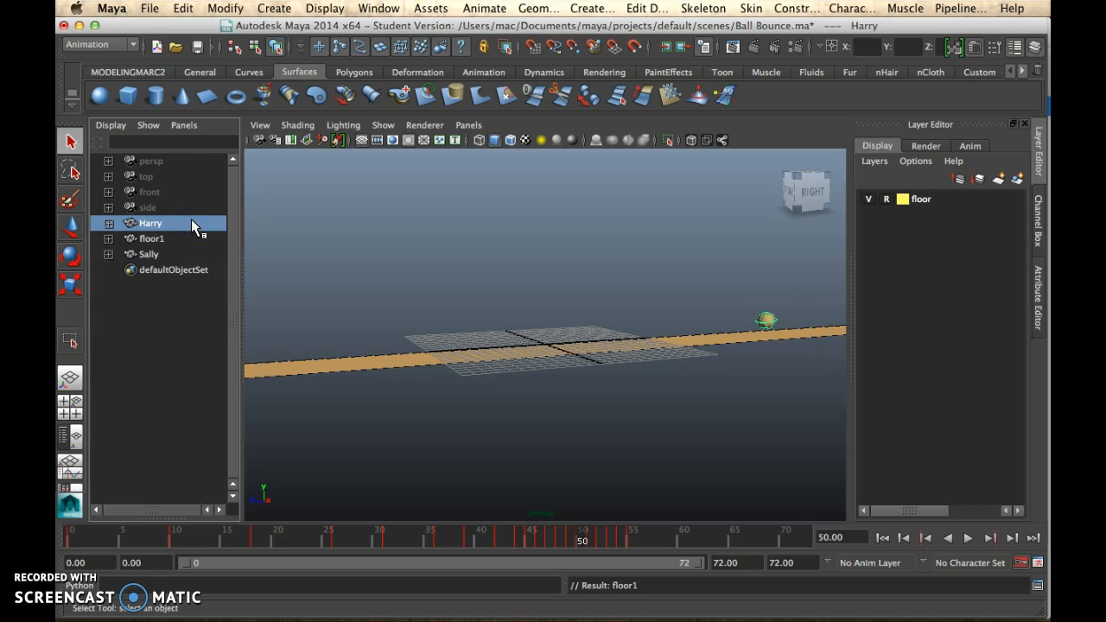
{"action": "left_click", "coordinate": [164, 255]}
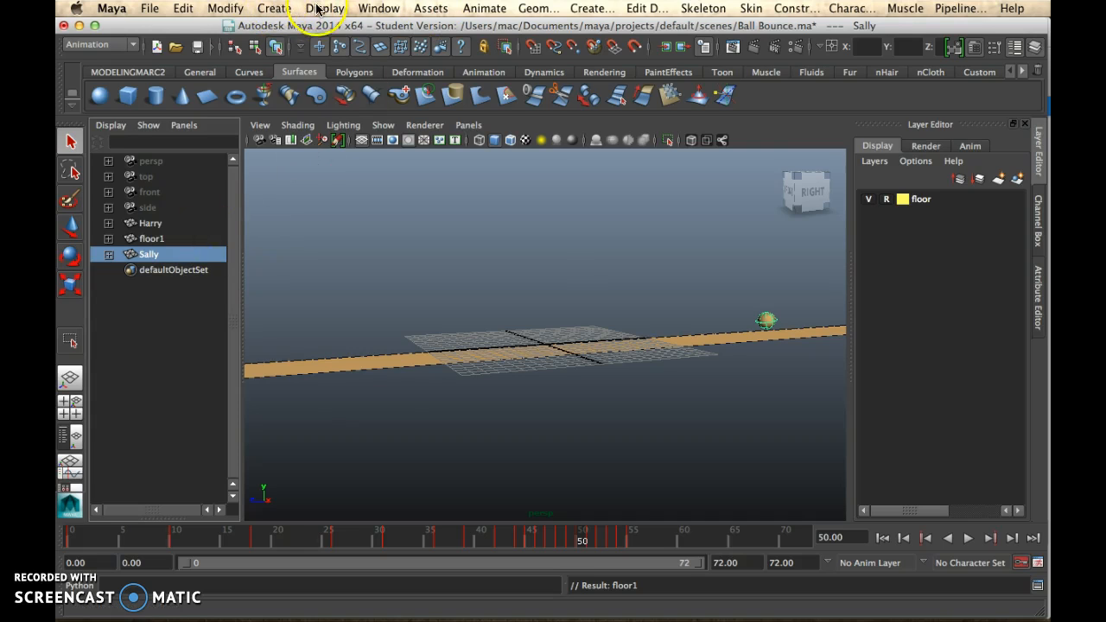
{"action": "left_click", "coordinate": [378, 7]}
{"action": "mouse_move", "coordinate": [458, 65]}
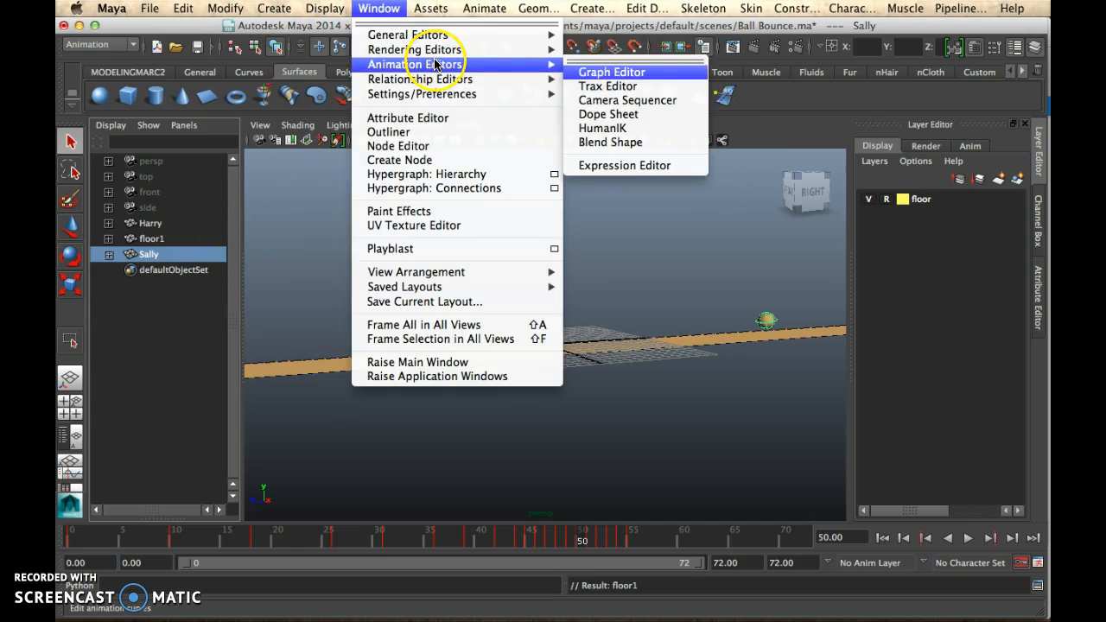
{"action": "left_click", "coordinate": [642, 77]}
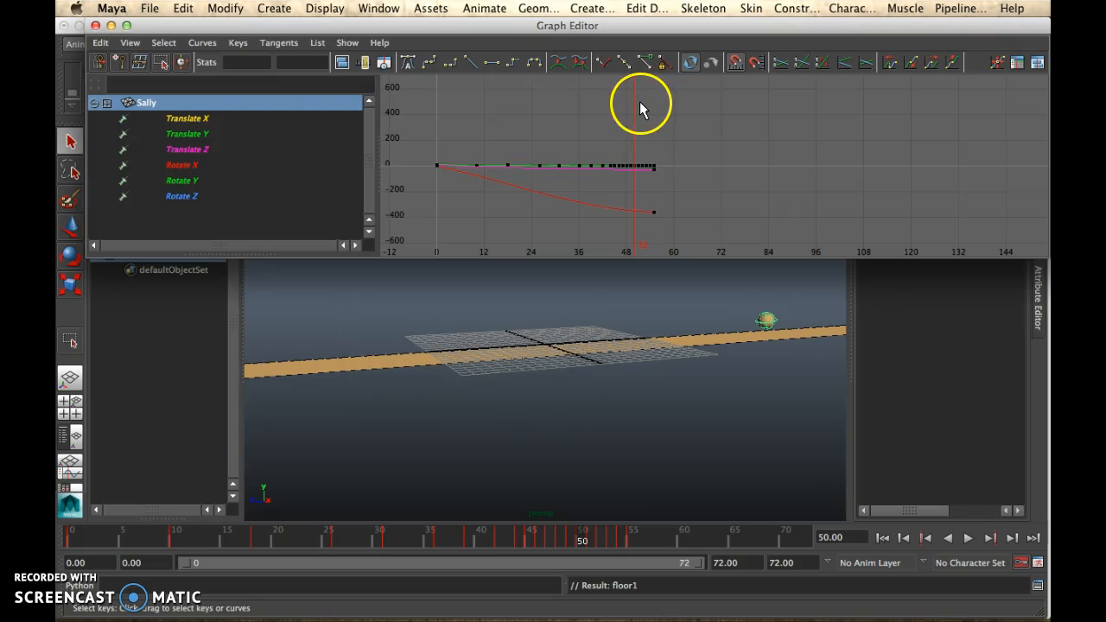
Use the Region tool to move all of Sally's keys in time so they start at frame 24, and play back the animation.
{"action": "left_click", "coordinate": [160, 65]}
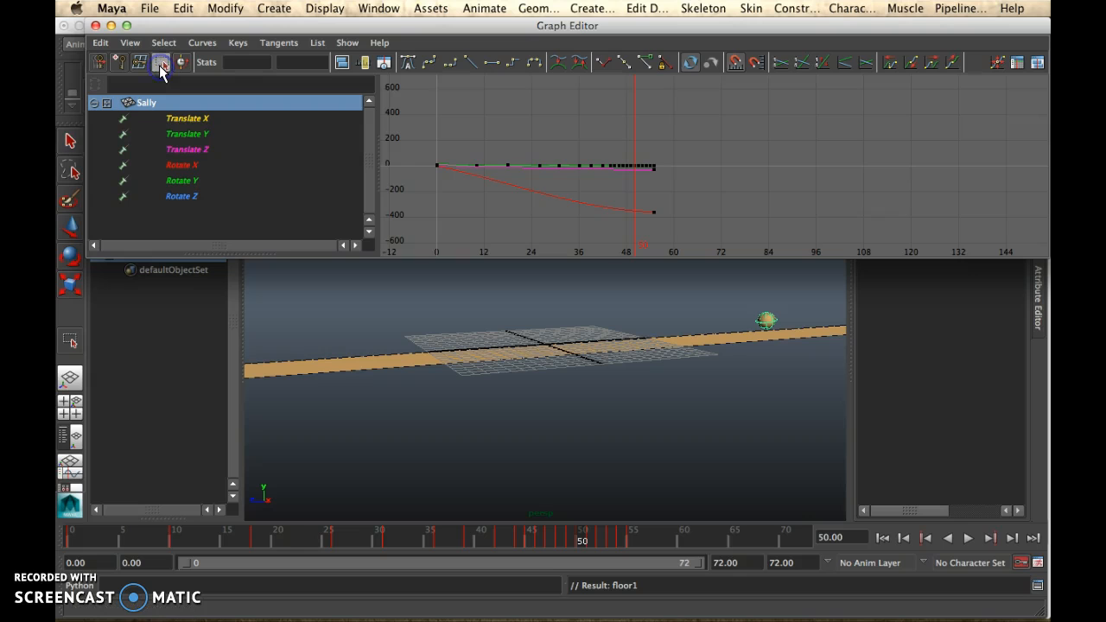
{"action": "left_click_drag", "start_coordinate": [420, 130], "coordinate": [724, 237]}
{"action": "mouse_move", "coordinate": [627, 203]}
{"action": "left_mouse_down"}
{"action": "mouse_move", "coordinate": [543, 191]}
{"action": "mouse_move", "coordinate": [648, 199]}
{"action": "mouse_move", "coordinate": [638, 206]}
{"action": "left_mouse_up"}
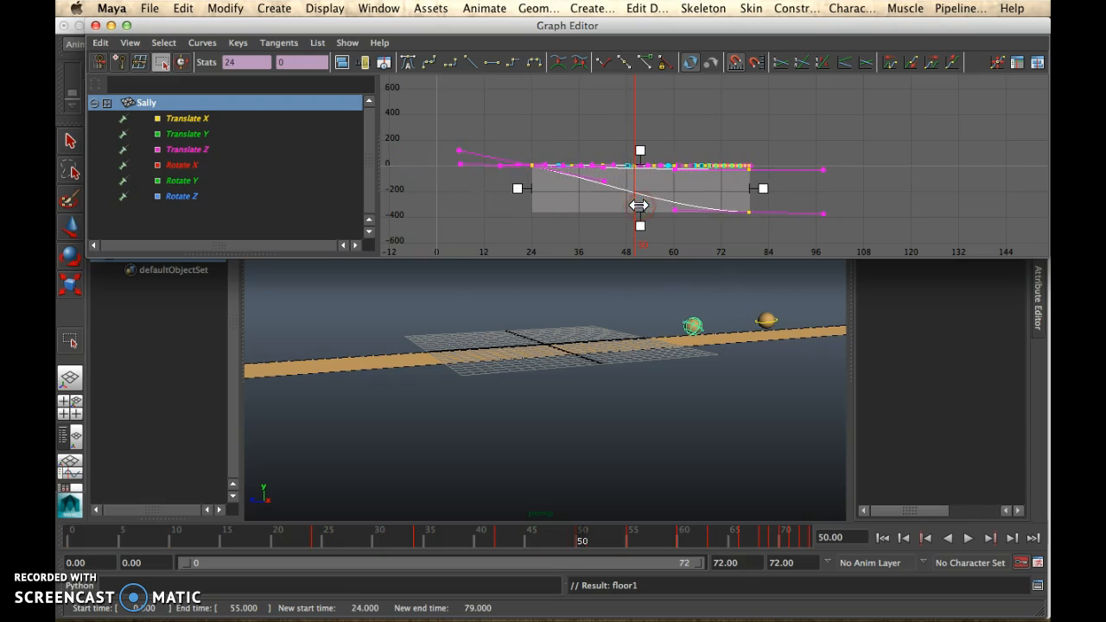
{"action": "left_click", "coordinate": [968, 539]}
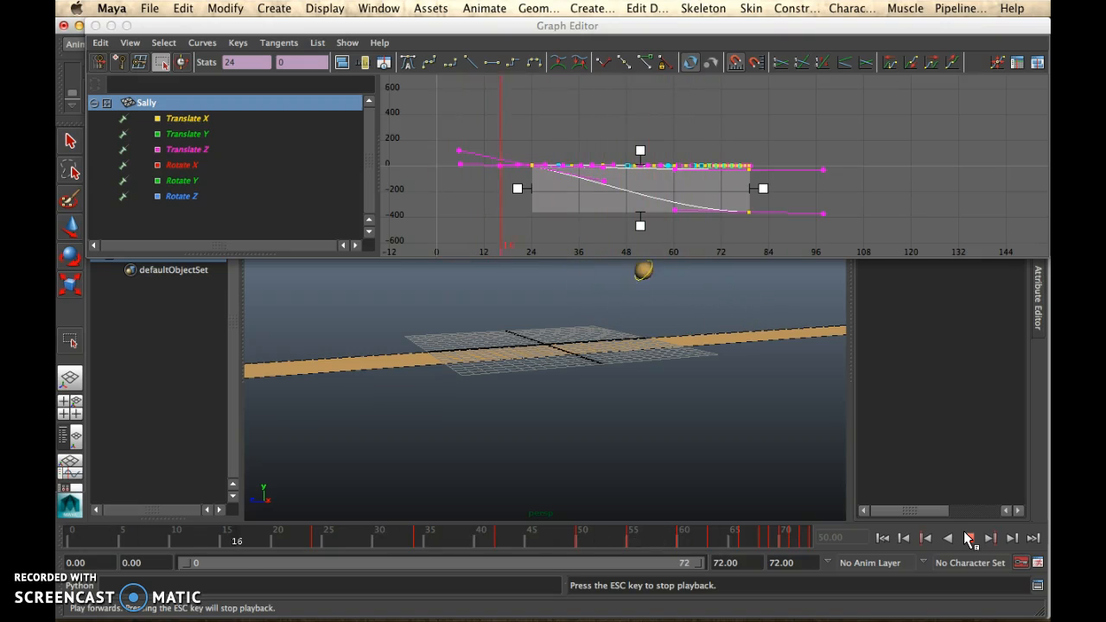
{"action": "left_click", "coordinate": [969, 537]}
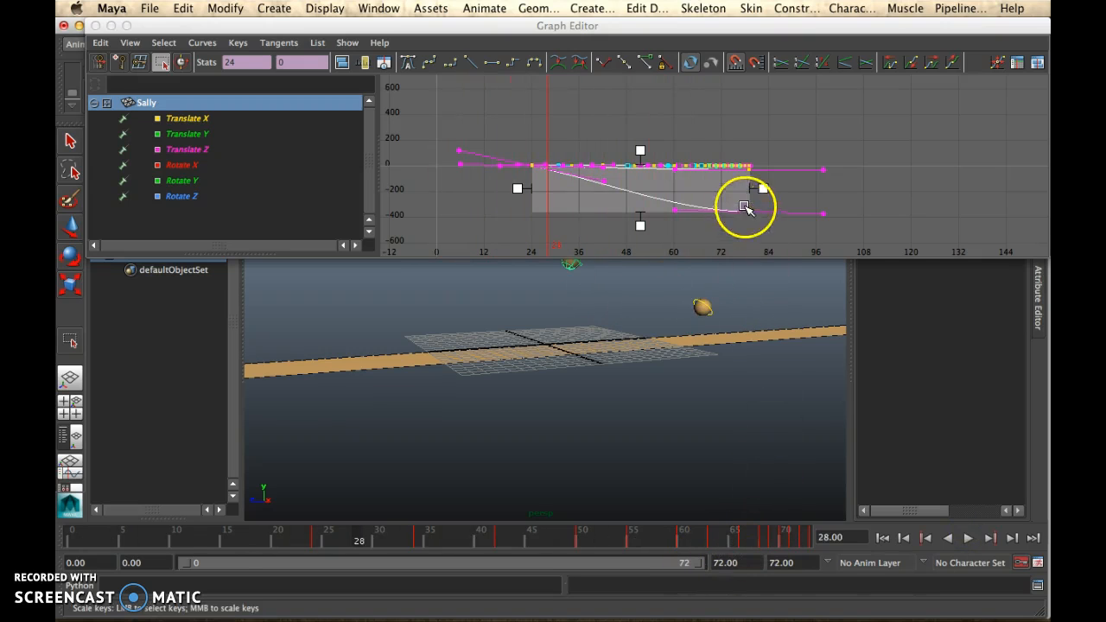
Set the animation end time to 150 and extend the playback range to frame 150.
{"action": "left_click", "coordinate": [780, 562]}
{"action": "left_click_drag", "start_coordinate": [812, 564], "coordinate": [713, 561]}
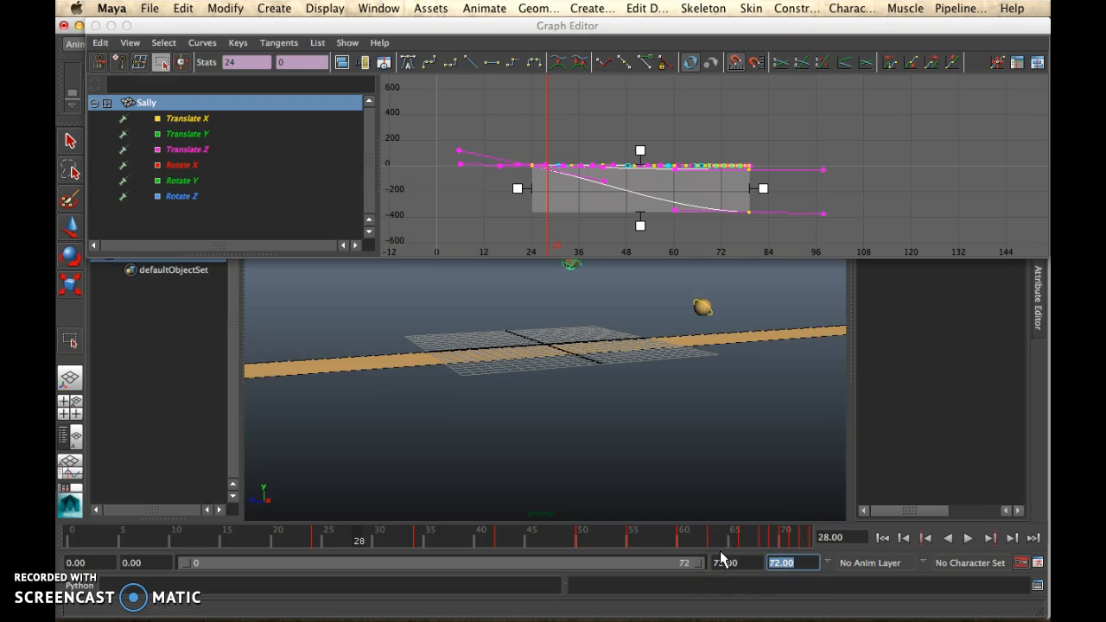
{"action": "key", "text": "BackSpace"}
{"action": "type", "text": "150"}
{"action": "key", "text": "Return"}
{"action": "left_click", "coordinate": [521, 558]}
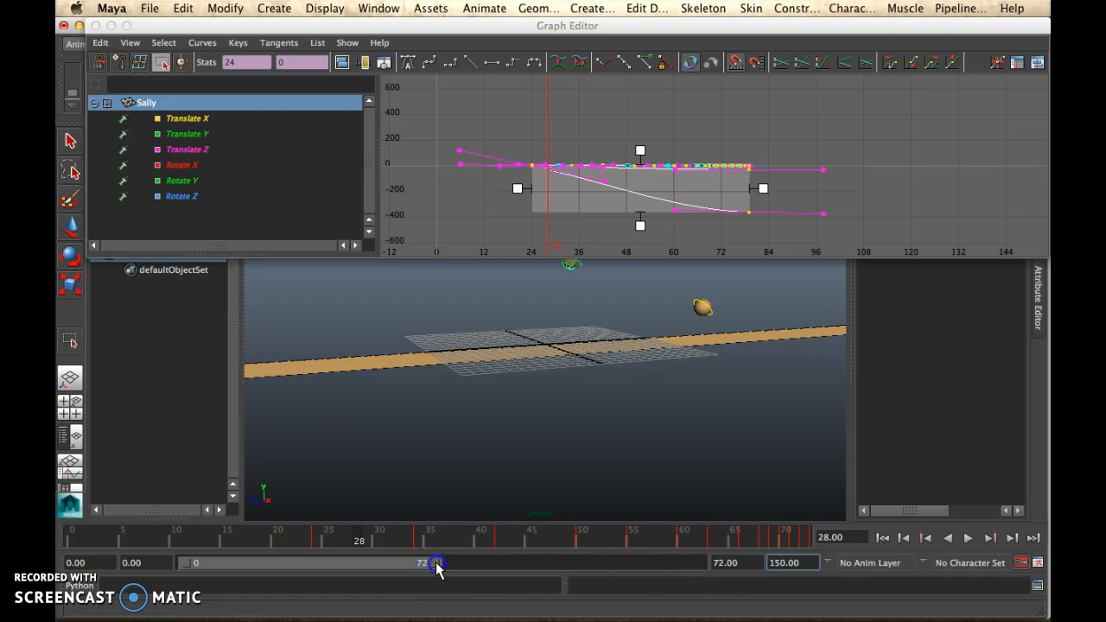
{"action": "left_click_drag", "start_coordinate": [436, 564], "coordinate": [767, 596]}
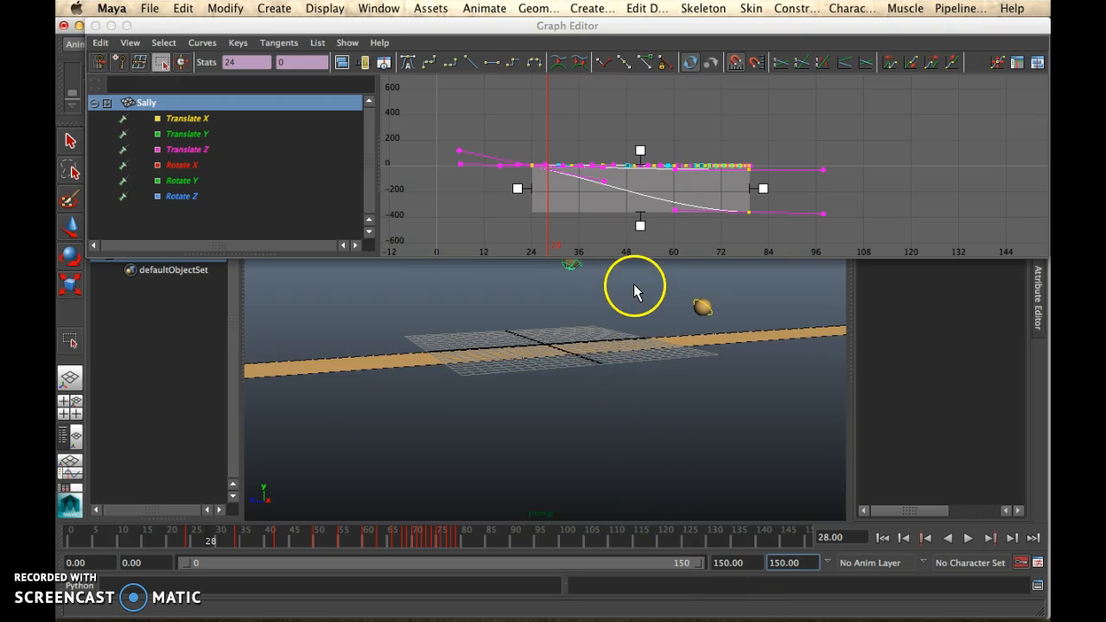
Compress Sally's selected keys in time so they end at frame 55, and play back the animation.
{"action": "left_click", "coordinate": [639, 148]}
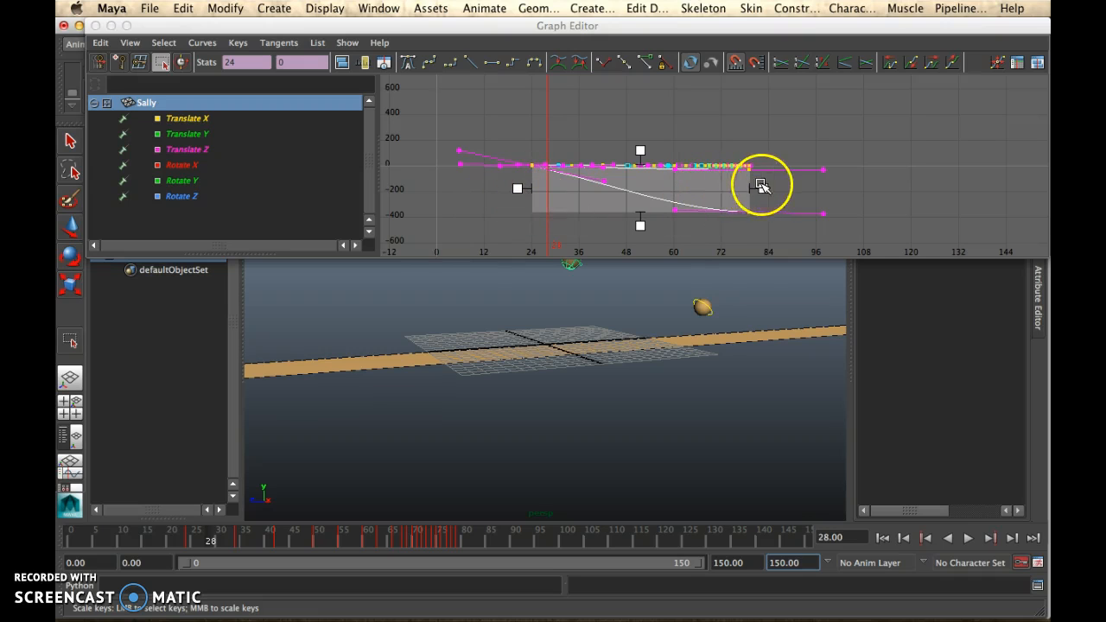
{"action": "left_click_drag", "start_coordinate": [760, 186], "coordinate": [667, 198]}
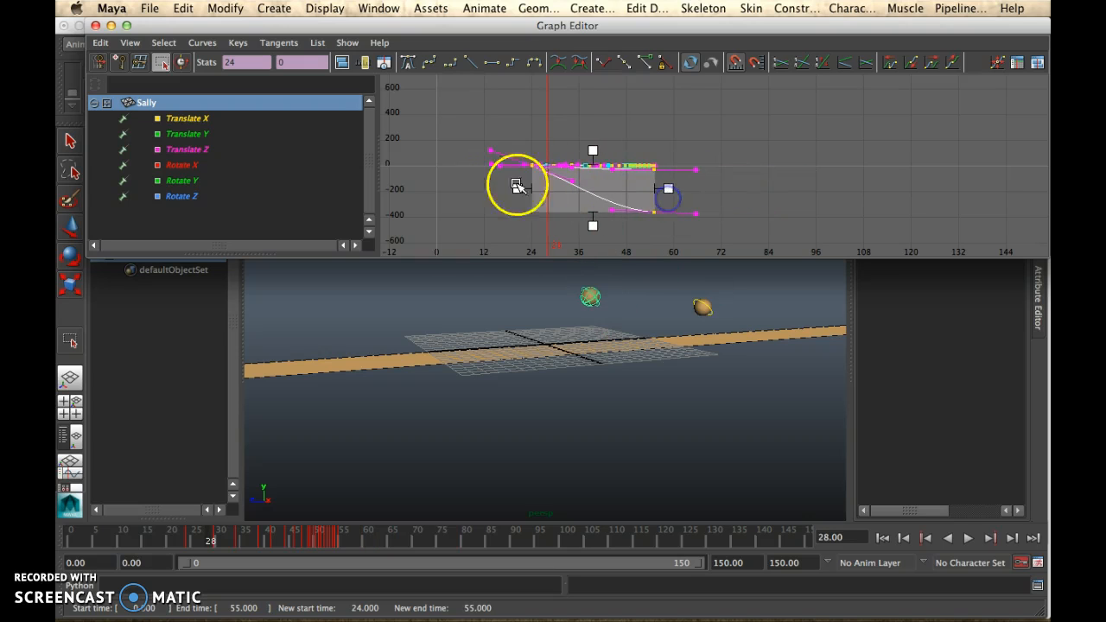
{"action": "left_click", "coordinate": [962, 539]}
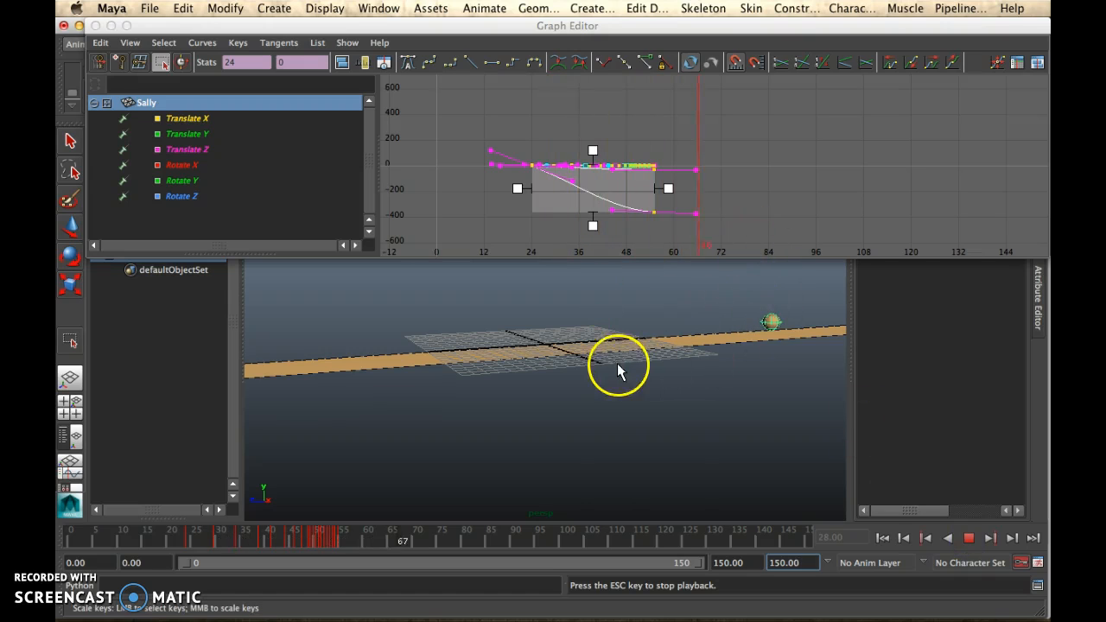
{"action": "middle_click_drag", "start_coordinate": [595, 363], "coordinate": [607, 421], "text": "alt"}
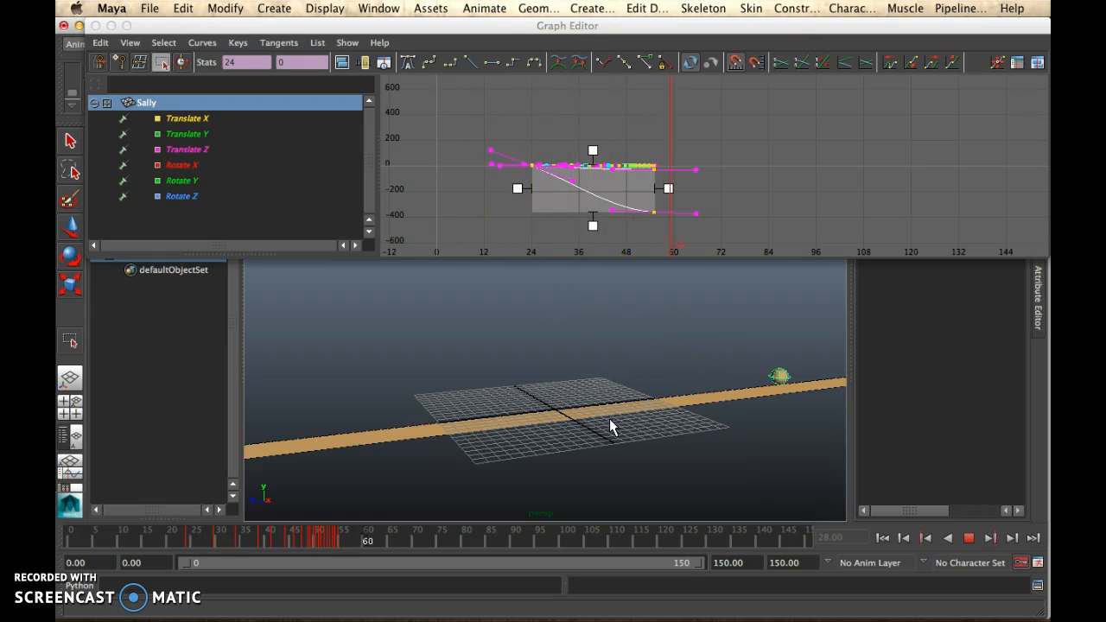
{"action": "left_click", "coordinate": [969, 537]}
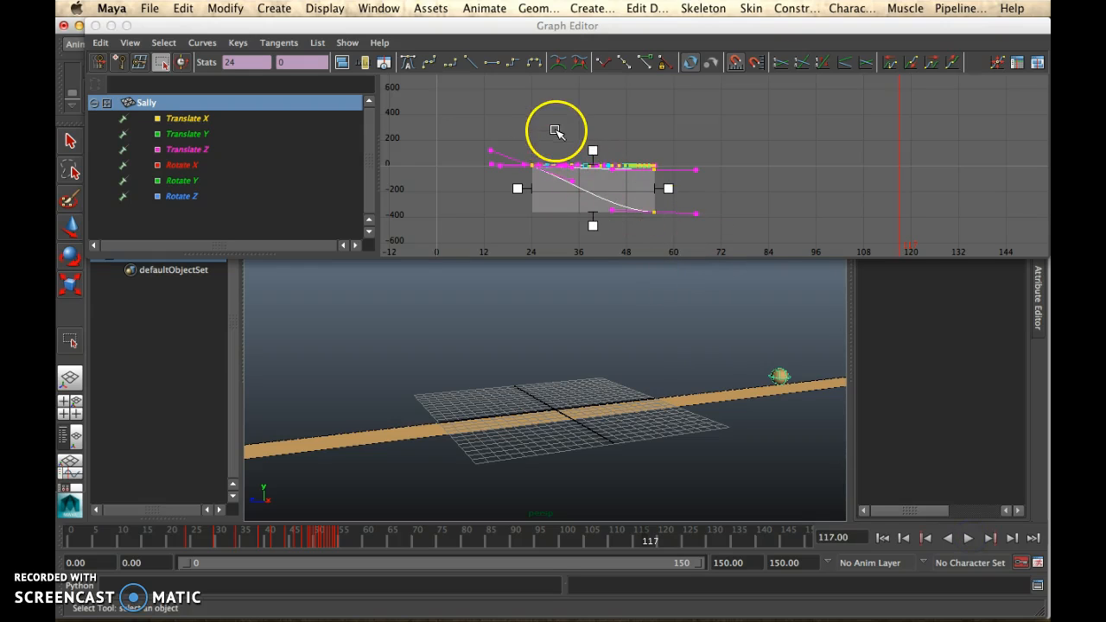
Stretch the values of Sally's selected keys upward to about 520 and play back the animation.
{"action": "left_click", "coordinate": [595, 152]}
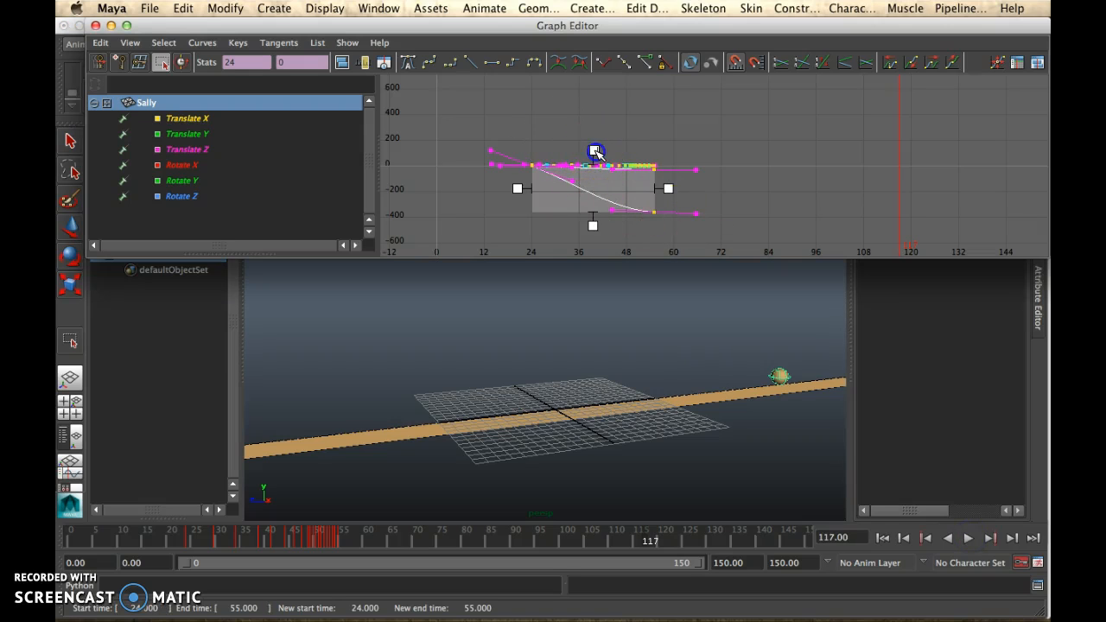
{"action": "left_click_drag", "start_coordinate": [595, 151], "coordinate": [607, 82]}
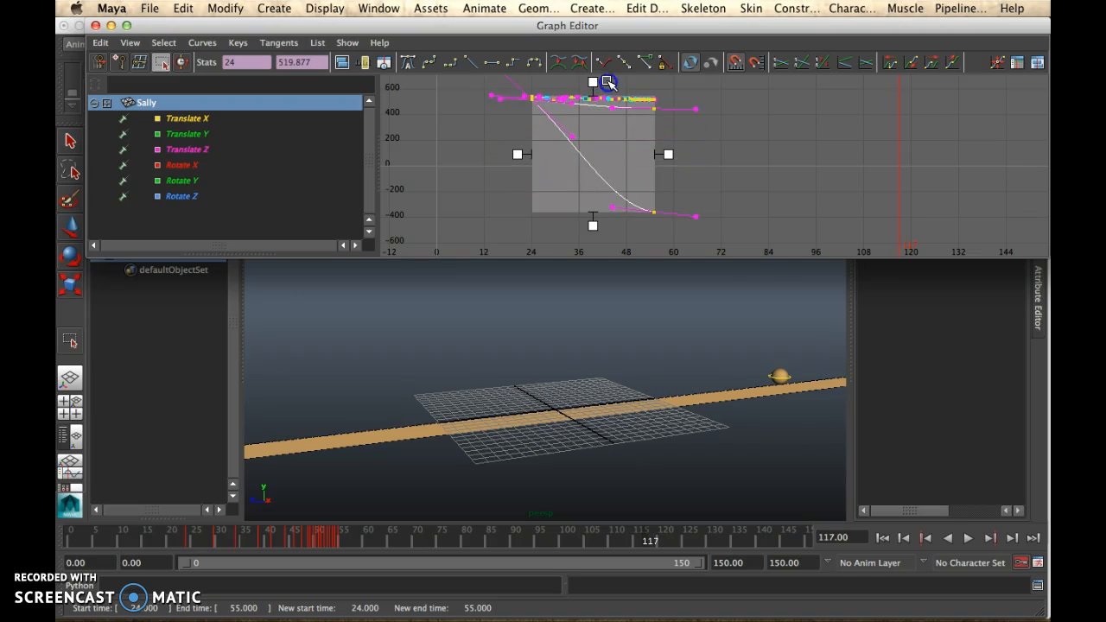
{"action": "left_click", "coordinate": [967, 538]}
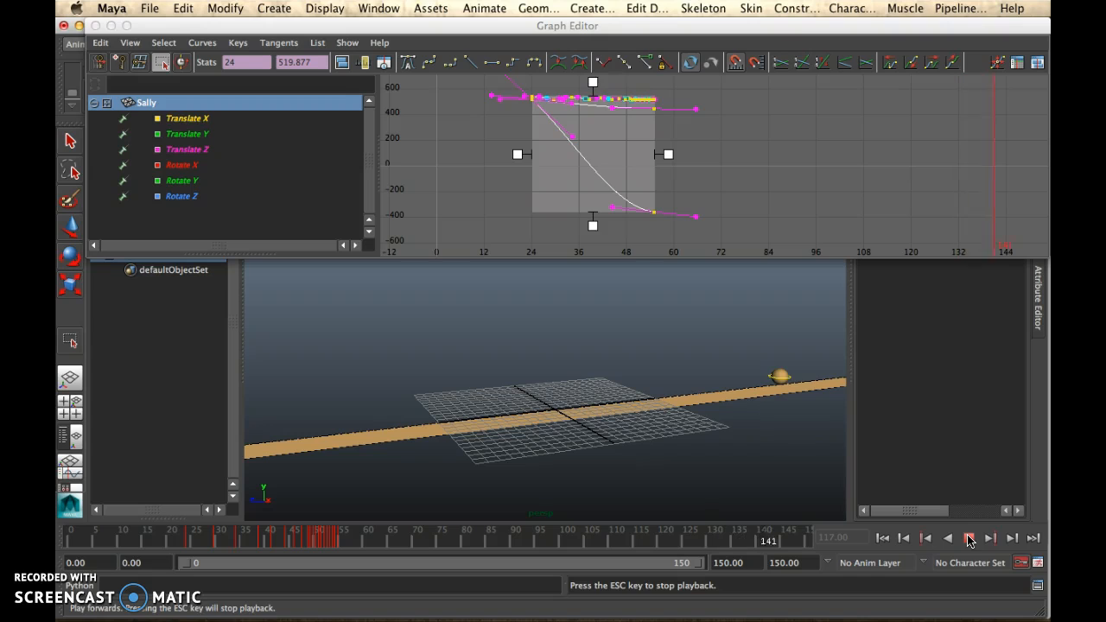
Stop playback and undo the last value stretch on Sally's keys.
{"action": "left_click", "coordinate": [969, 539]}
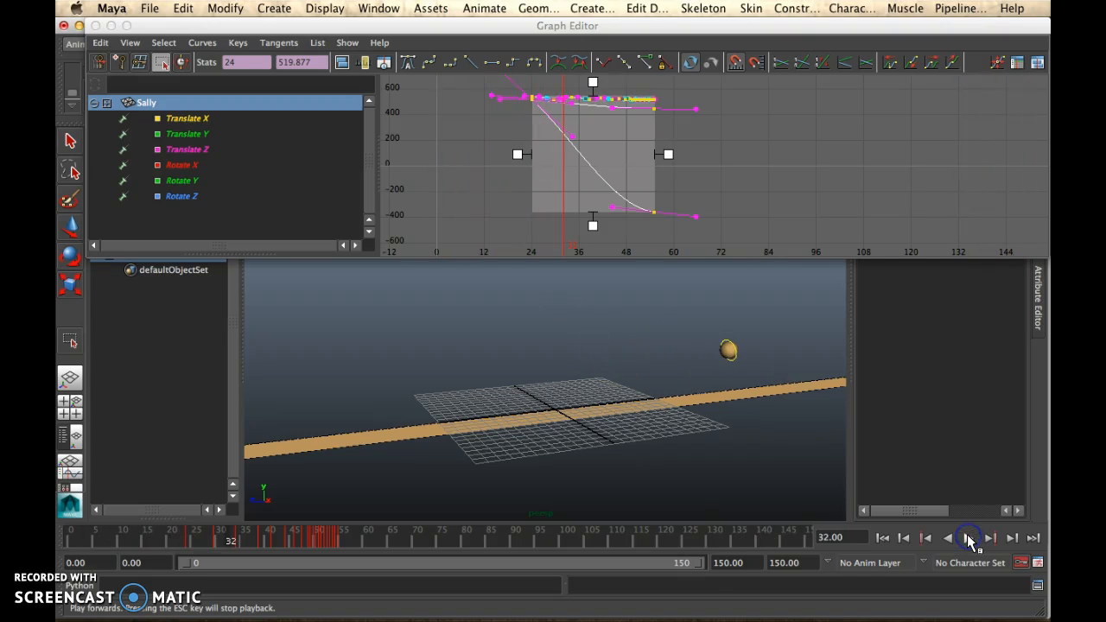
{"action": "key", "text": "super+z"}
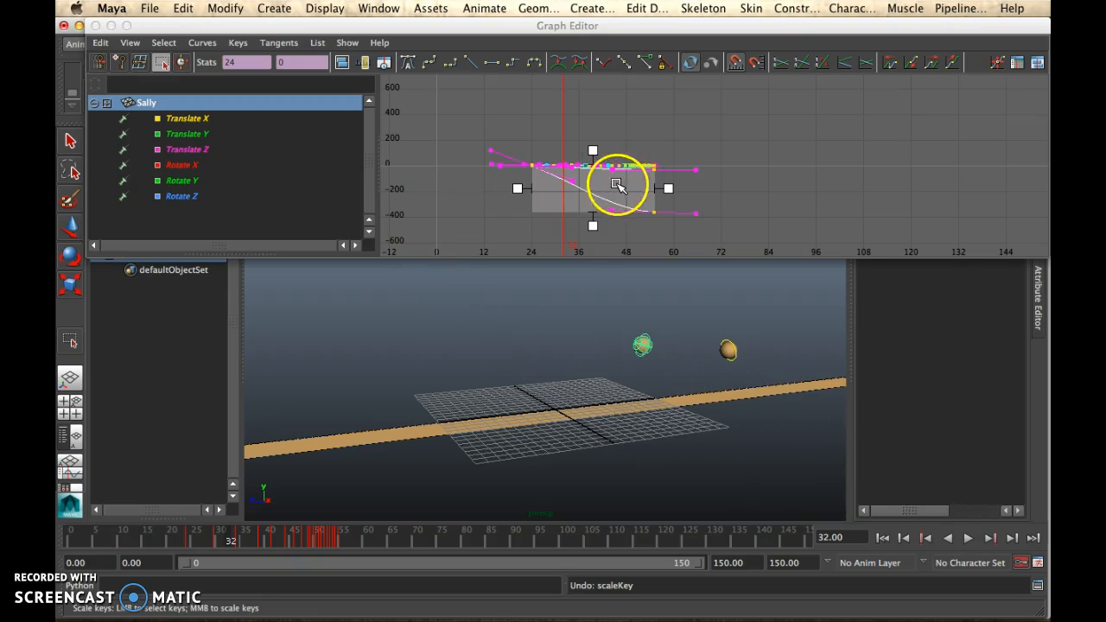
Stretch the values of only Sally's Translate Y keys upward to about 420 and play back the animation.
{"action": "left_click", "coordinate": [205, 135]}
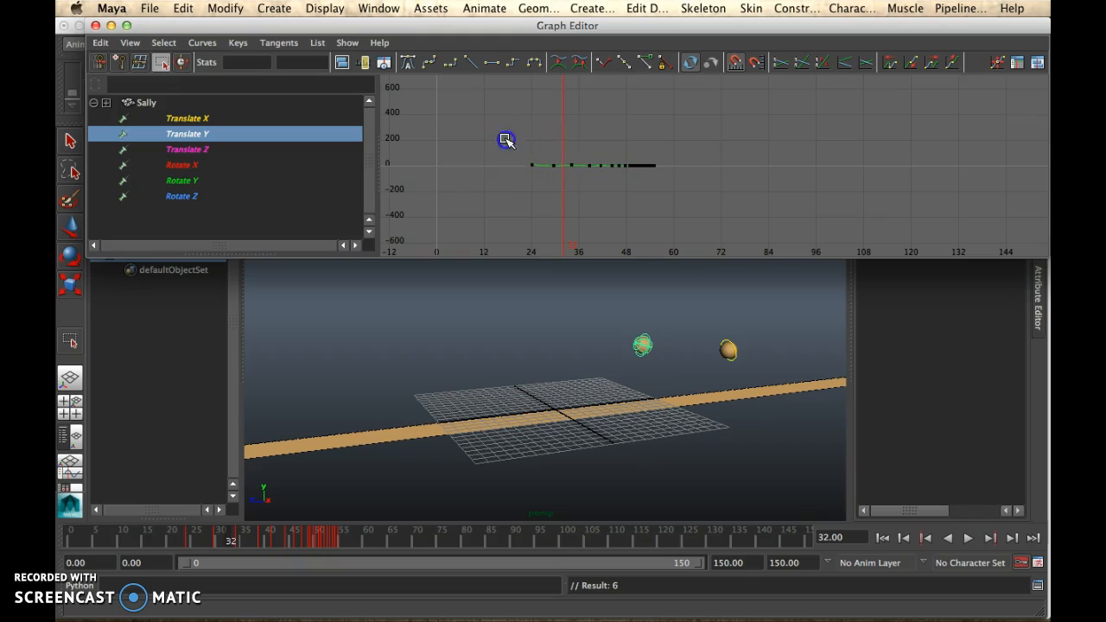
{"action": "left_click_drag", "start_coordinate": [507, 141], "coordinate": [730, 198]}
{"action": "left_click_drag", "start_coordinate": [593, 153], "coordinate": [592, 99]}
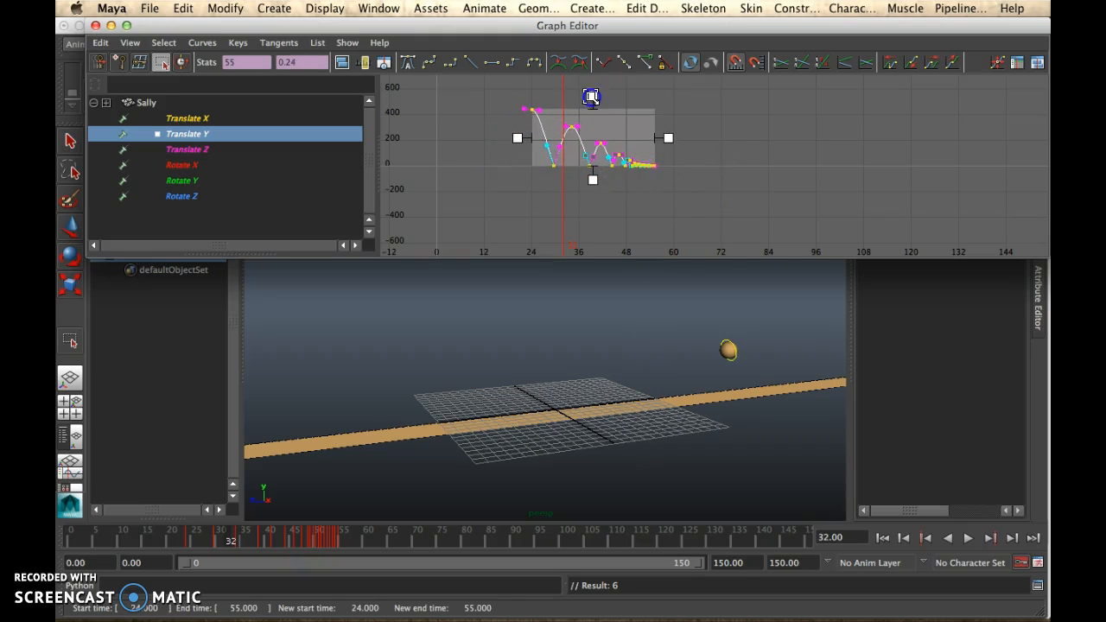
{"action": "middle_click_drag", "start_coordinate": [566, 372], "coordinate": [585, 412], "text": "alt"}
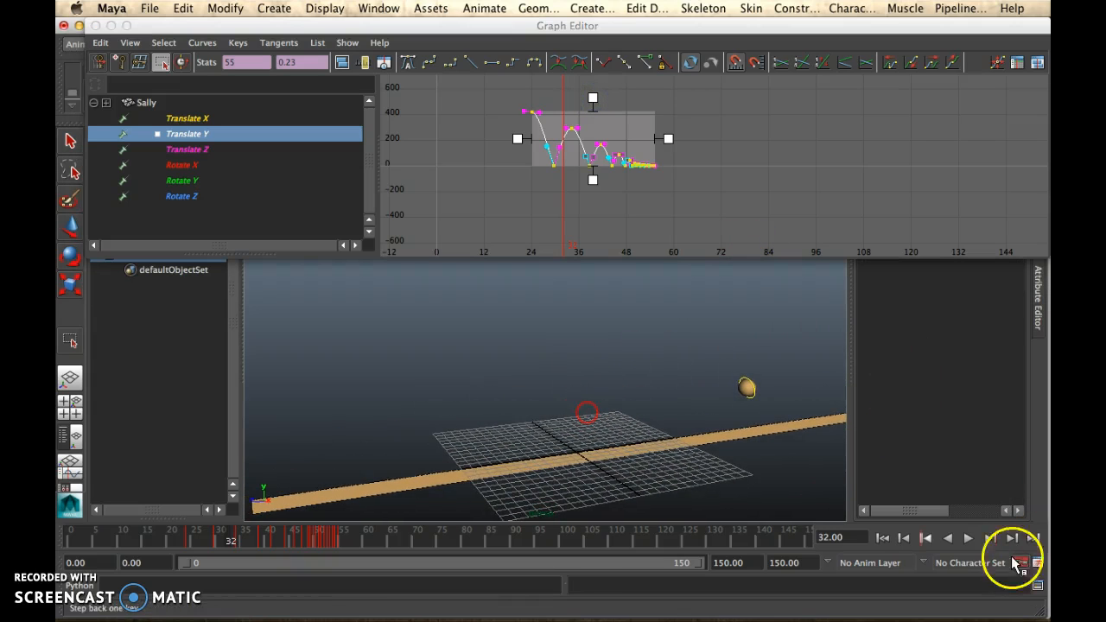
{"action": "left_click", "coordinate": [967, 537]}
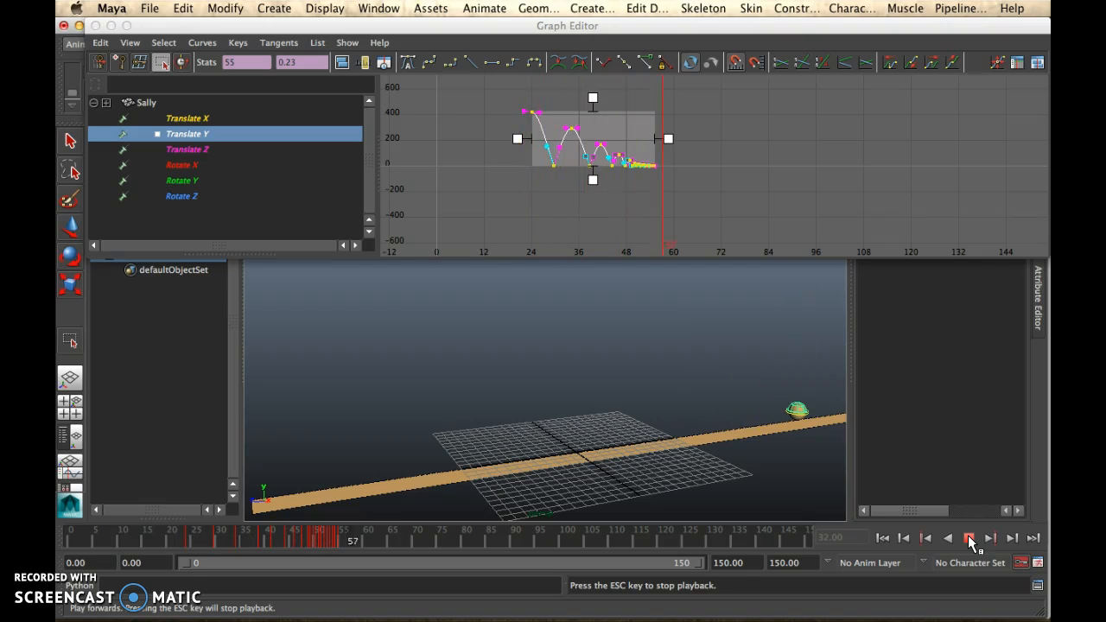
{"action": "left_click", "coordinate": [968, 537]}
Undo the Translate Y value stretch and the time compression of Sally's keys.
{"action": "key", "text": "ctrl+z"}
{"action": "key", "text": "ctrl+z"}
{"action": "key", "text": "ctrl+z"}
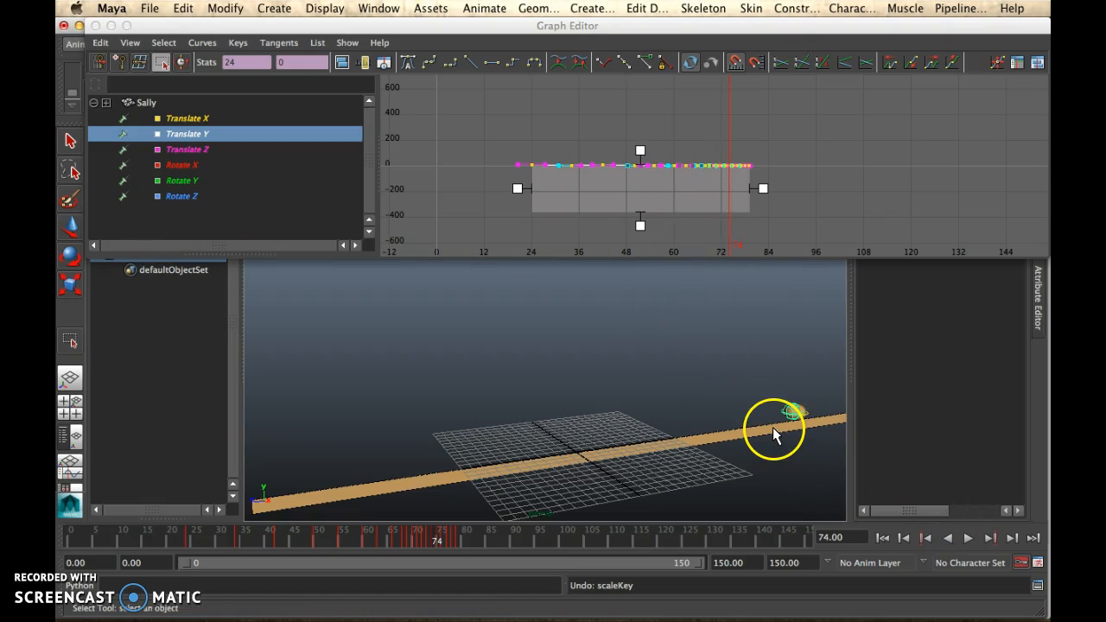
Examine Sally's Translate Z, Translate Y and Translate X curves one at a time.
{"action": "left_click", "coordinate": [232, 152]}
{"action": "key", "text": "f"}
{"action": "left_click", "coordinate": [224, 137]}
{"action": "key", "text": "f"}
{"action": "left_click", "coordinate": [209, 121]}
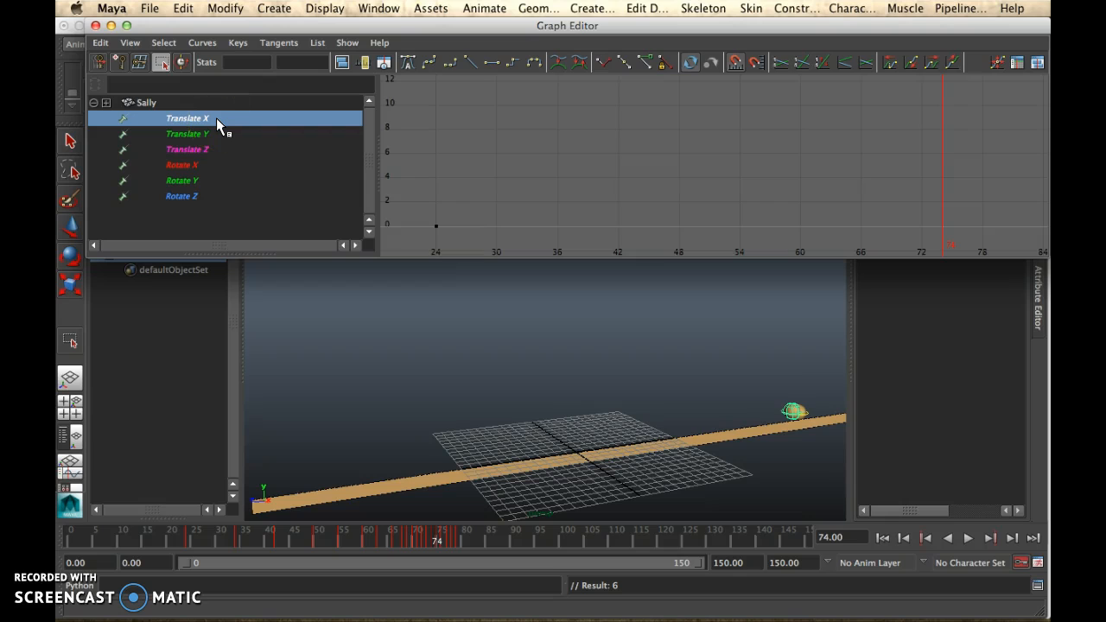
Turn off reference mode on the floor layer so the floor can be selected, and delete the floor1 strip.
{"action": "left_click", "coordinate": [413, 418]}
{"action": "left_click", "coordinate": [477, 490]}
{"action": "left_click", "coordinate": [440, 481]}
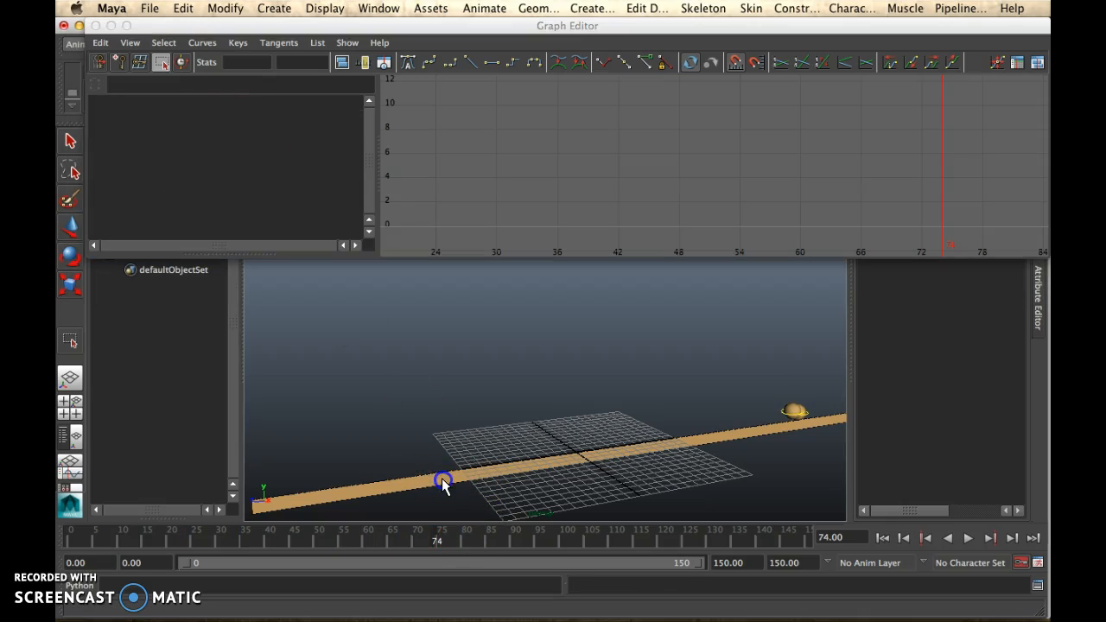
{"action": "left_click_drag", "start_coordinate": [165, 25], "coordinate": [150, 516]}
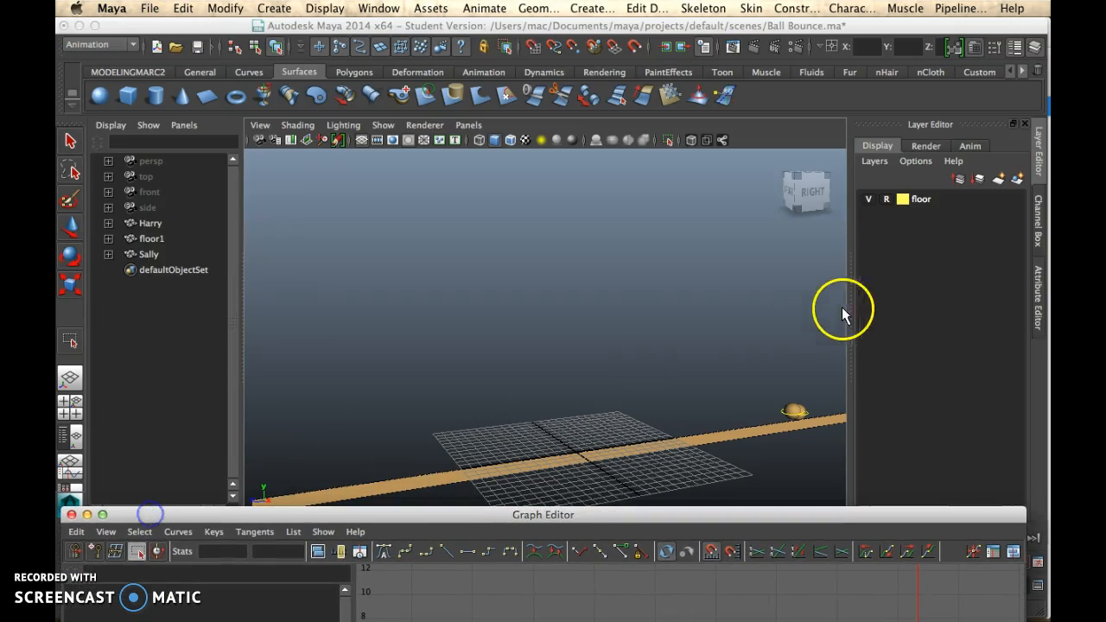
{"action": "left_click", "coordinate": [883, 198]}
{"action": "left_click", "coordinate": [909, 201]}
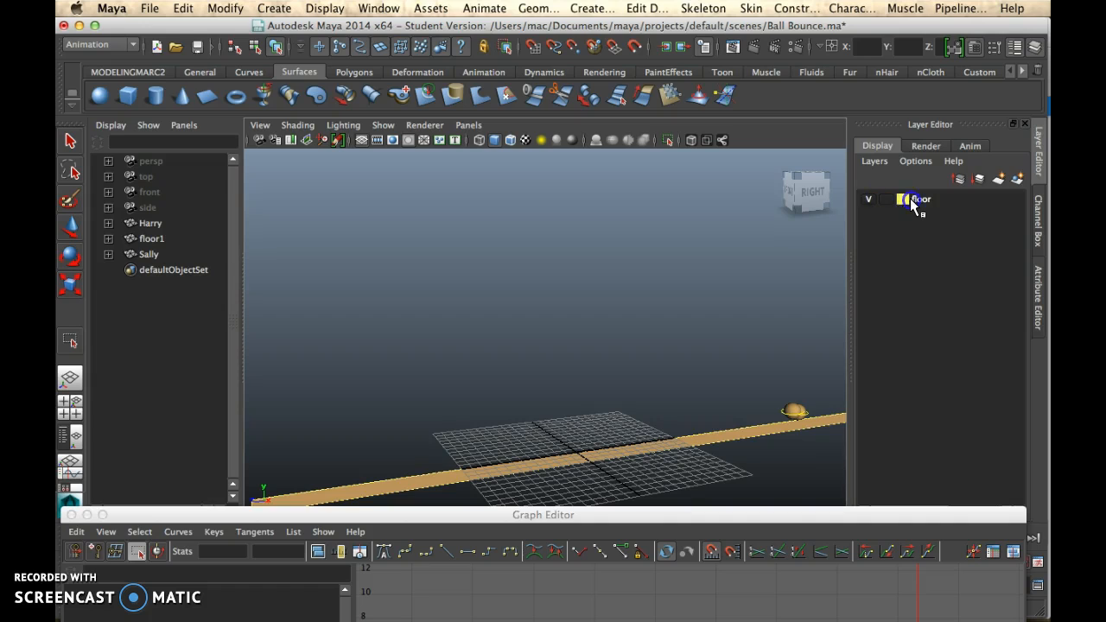
{"action": "left_click", "coordinate": [700, 445]}
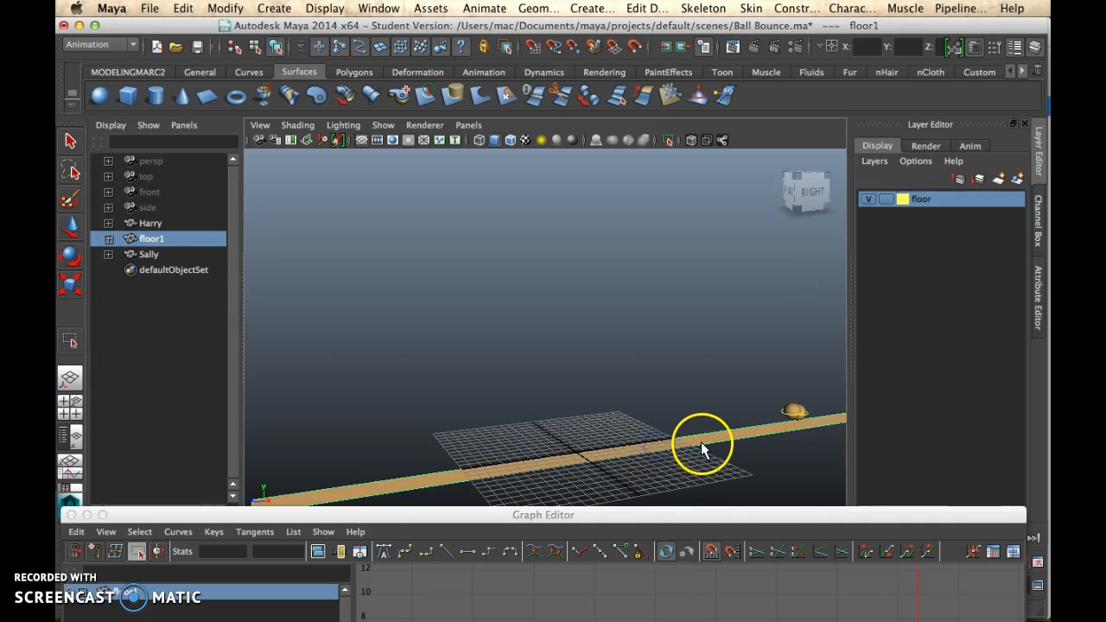
{"action": "key", "text": "Delete"}
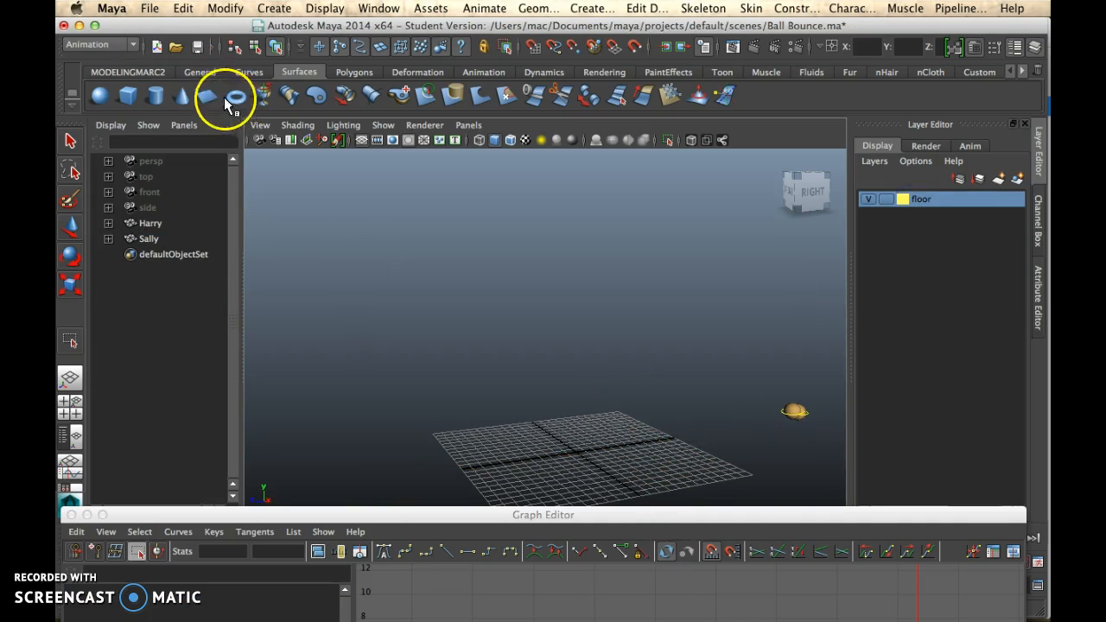
Create a NURBS plane at the centre of the grid and scale it up uniformly until it extends well beyond the grid.
{"action": "left_click", "coordinate": [589, 464]}
{"action": "key", "text": "e"}
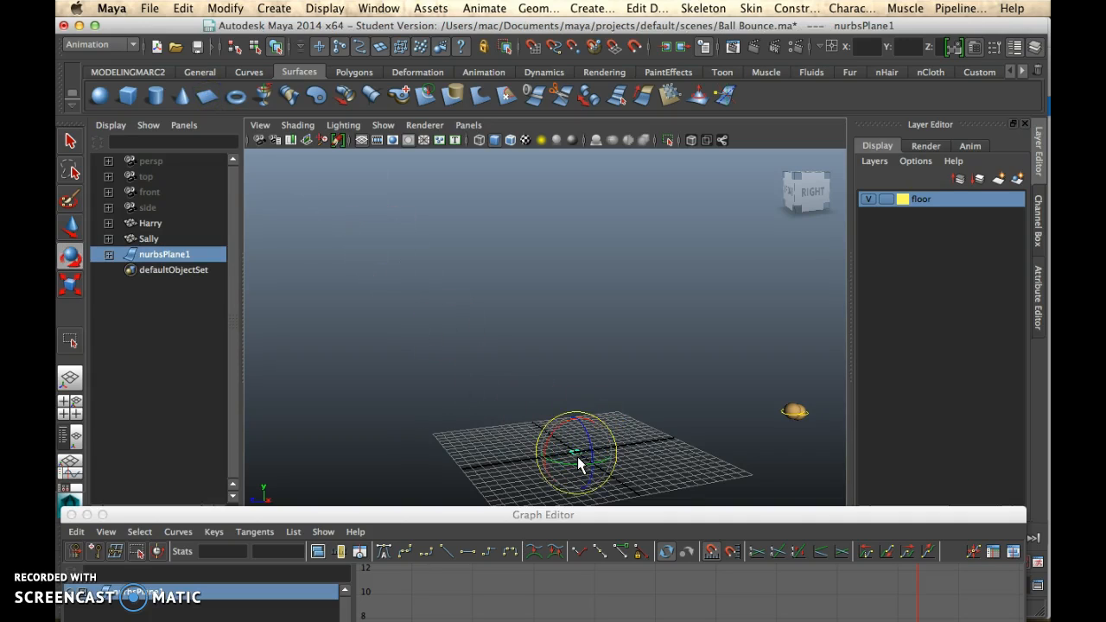
{"action": "key", "text": "r"}
{"action": "left_click_drag", "start_coordinate": [584, 450], "coordinate": [924, 384]}
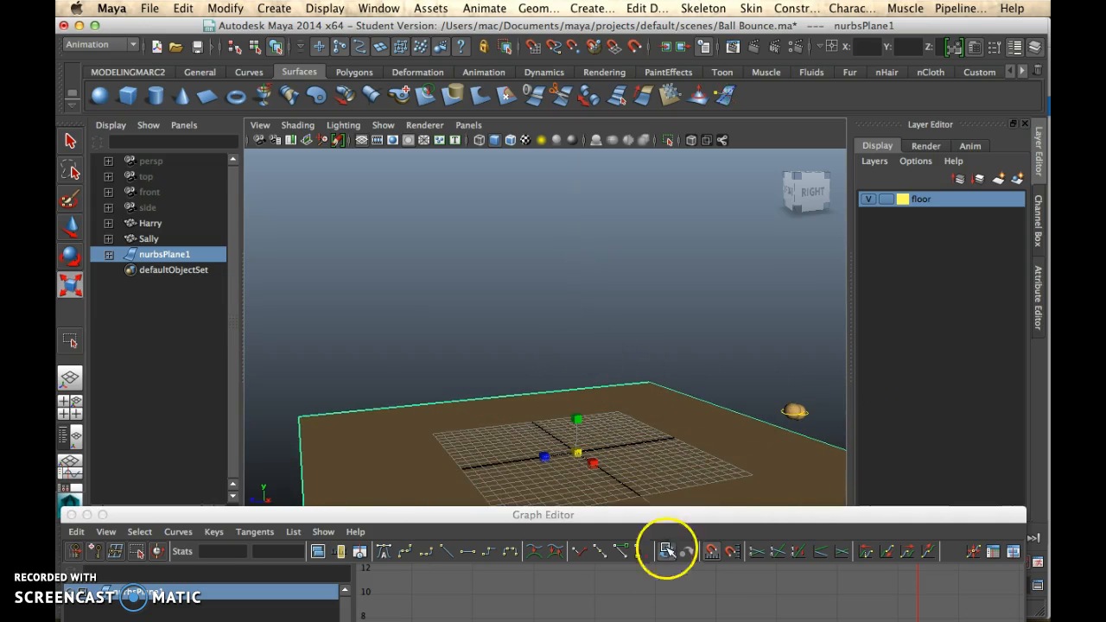
Bring the Graph Editor back into full view, select Sally and frame her animation curves.
{"action": "left_click_drag", "start_coordinate": [705, 515], "coordinate": [743, 13]}
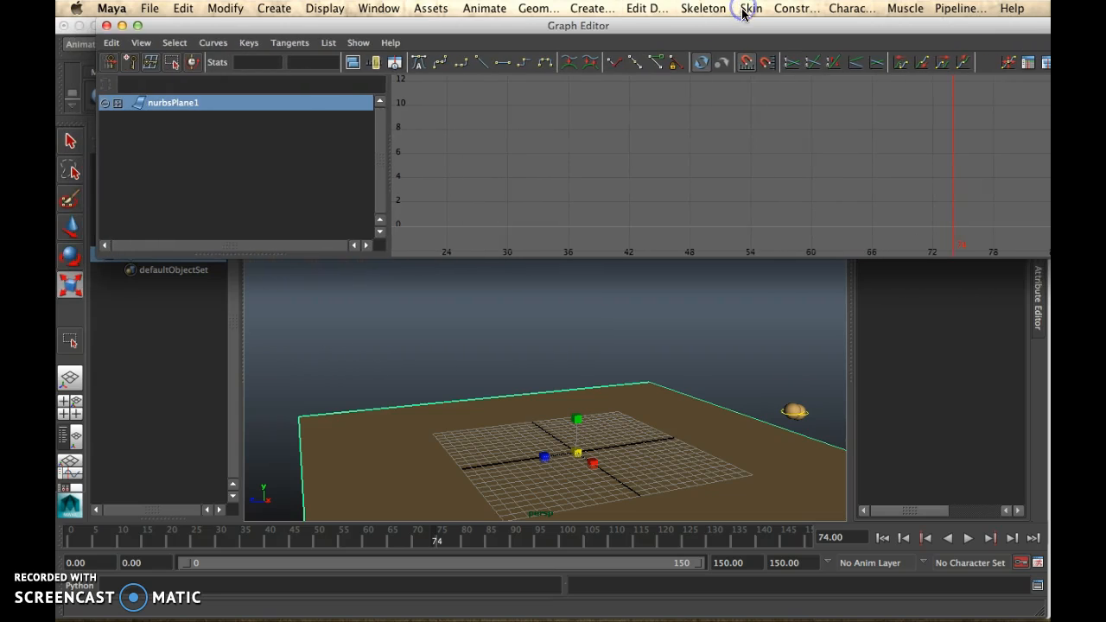
{"action": "left_click", "coordinate": [806, 419]}
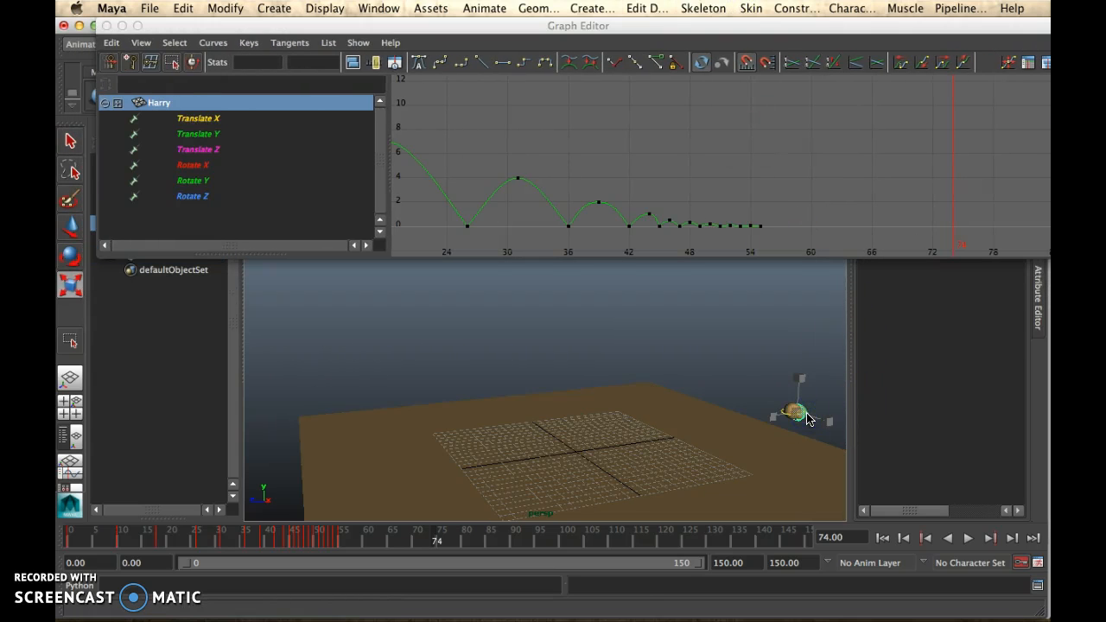
{"action": "left_click", "coordinate": [771, 400]}
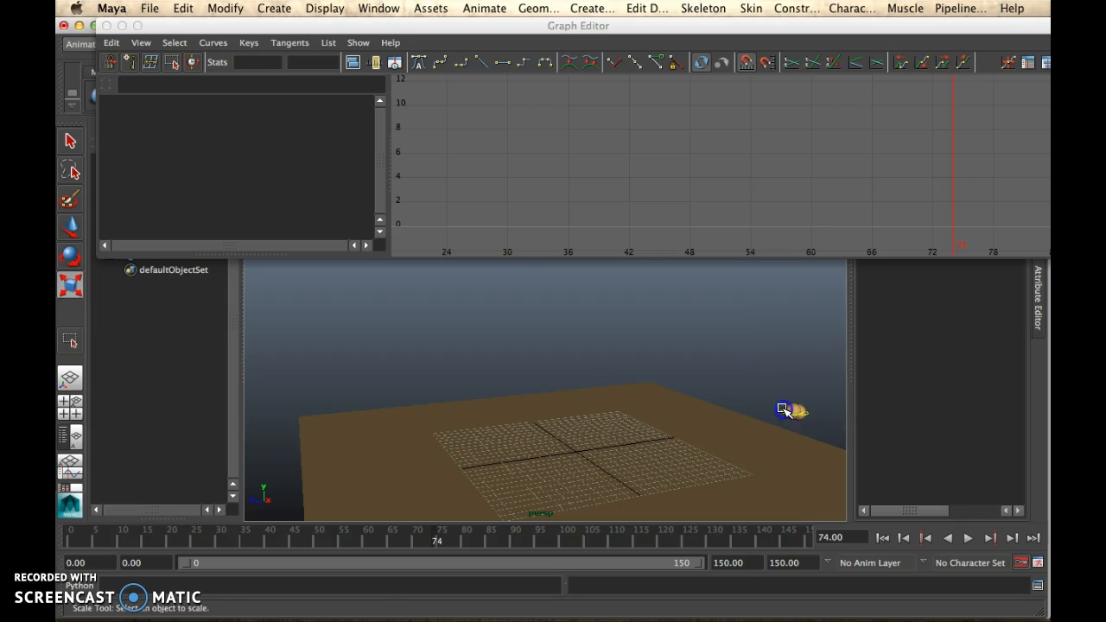
{"action": "left_click", "coordinate": [783, 409]}
{"action": "key", "text": "a"}
{"action": "scroll", "coordinate": [489, 189], "scroll_direction": "down", "scroll_amount": 5}
{"action": "scroll", "coordinate": [489, 188], "scroll_direction": "up", "scroll_amount": 3}
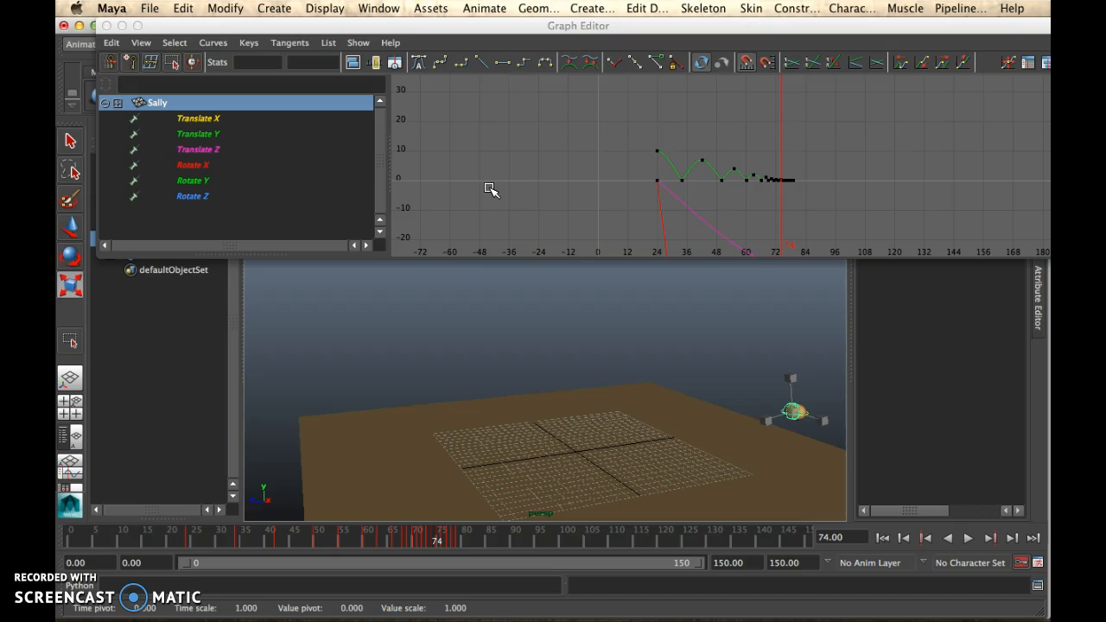
{"action": "key", "text": "a"}
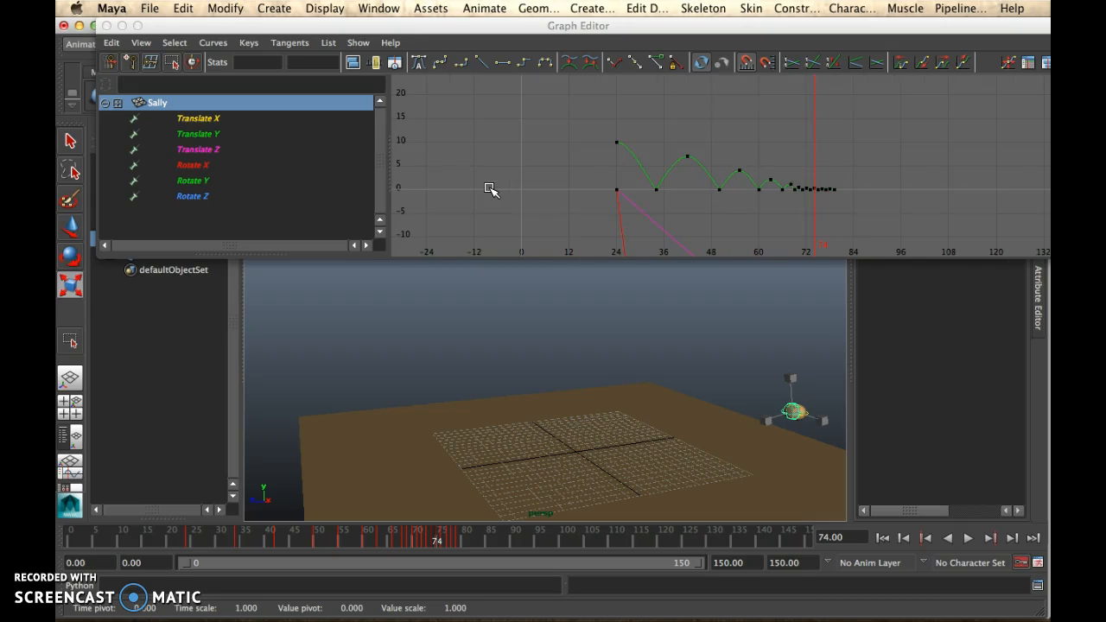
At frame 79, key Sally moved along X to about -27.1 and play back the animation.
{"action": "left_click", "coordinate": [457, 538]}
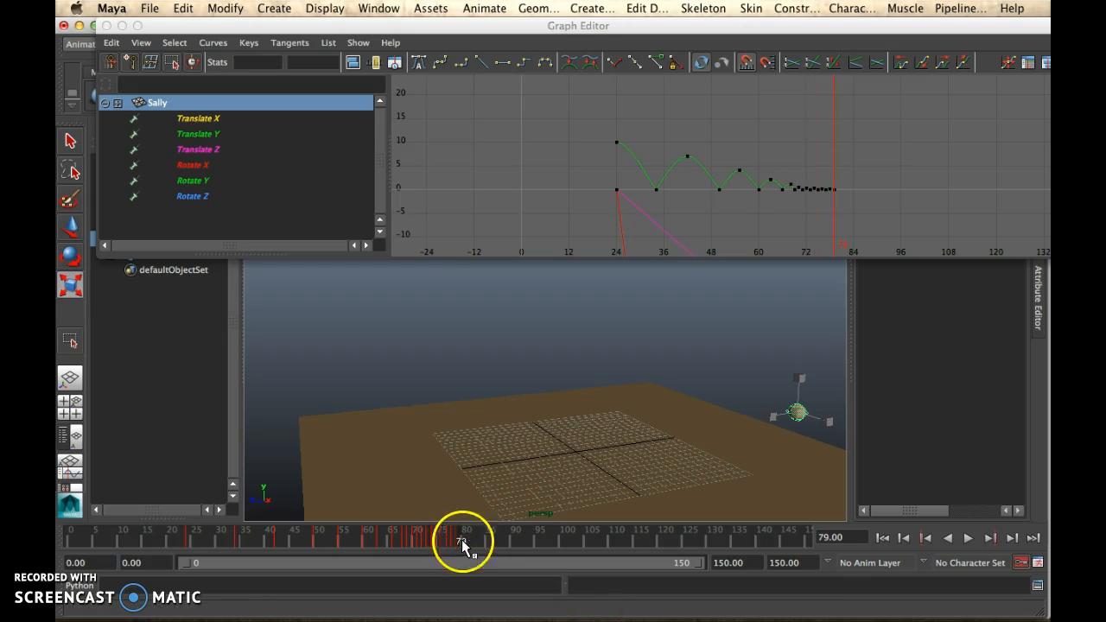
{"action": "key", "text": "f"}
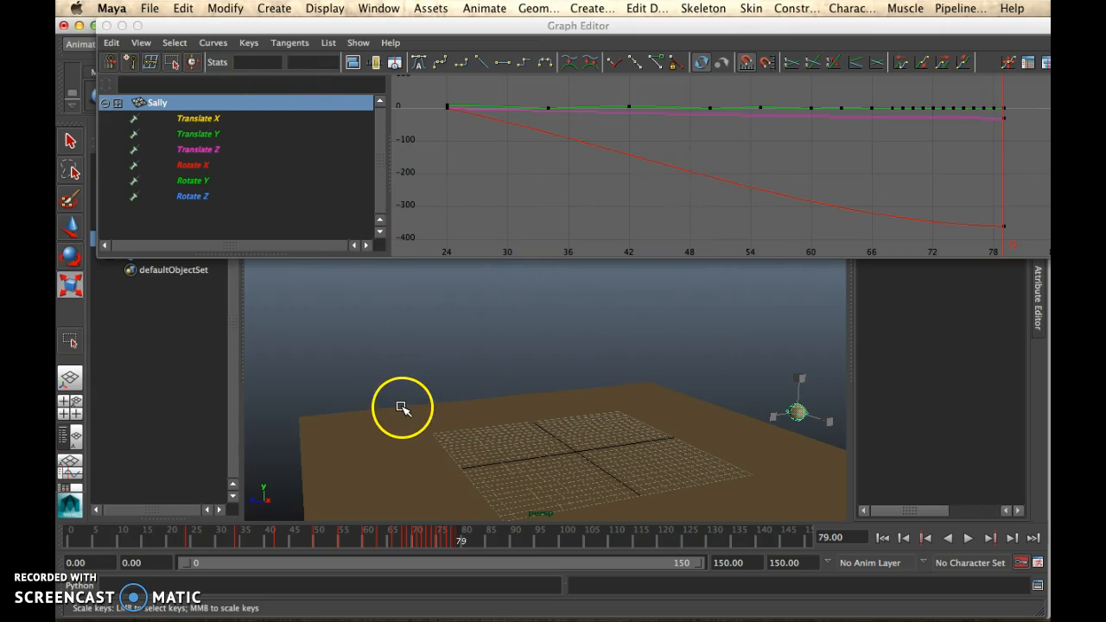
{"action": "left_click", "coordinate": [239, 119]}
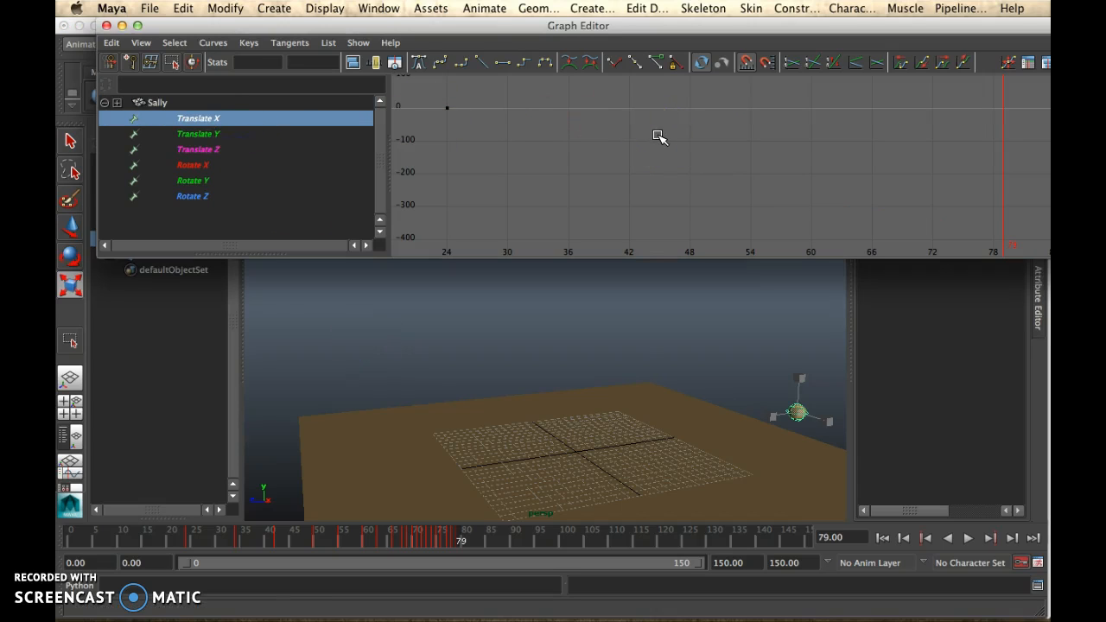
{"action": "key", "text": "w"}
{"action": "left_click_drag", "start_coordinate": [824, 420], "coordinate": [674, 390]}
{"action": "key", "text": "s"}
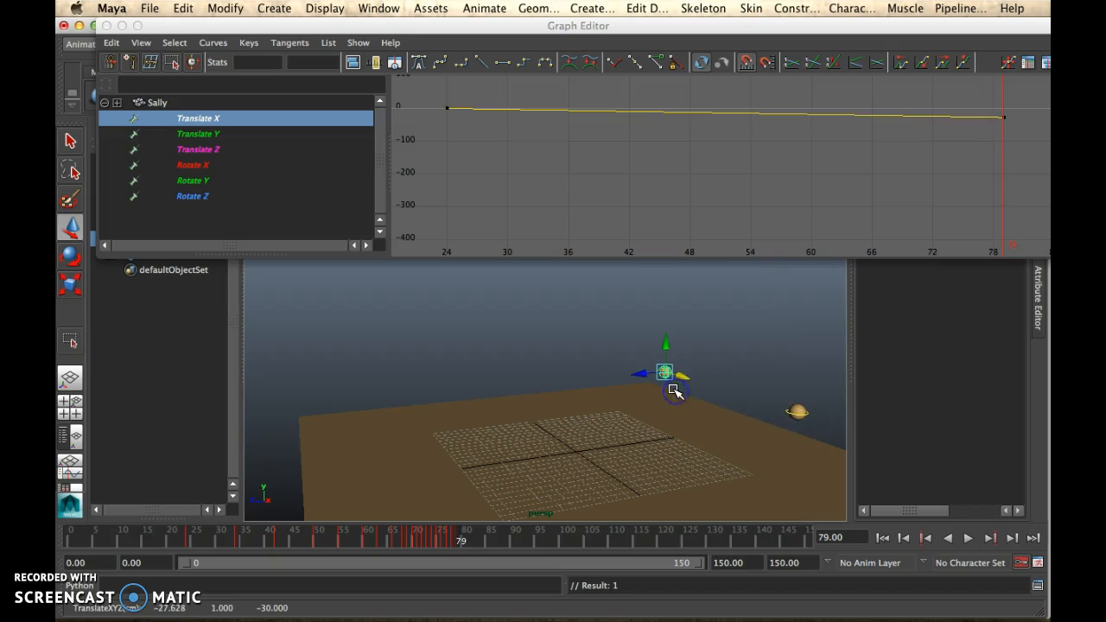
{"action": "left_click_drag", "start_coordinate": [679, 377], "coordinate": [691, 381]}
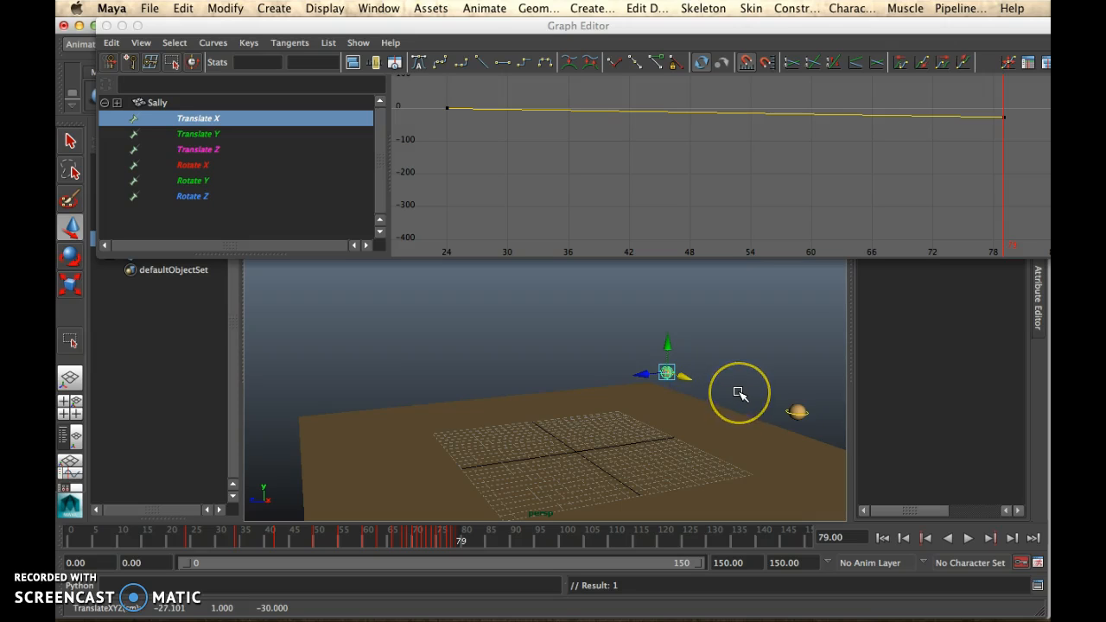
{"action": "left_click", "coordinate": [968, 537]}
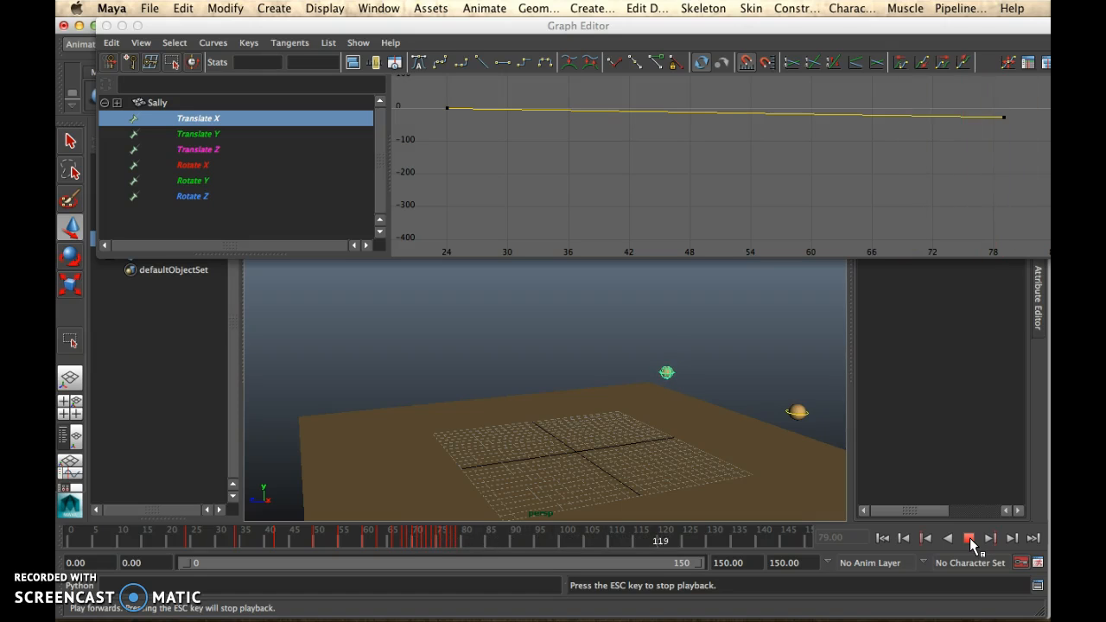
{"action": "left_click", "coordinate": [968, 537]}
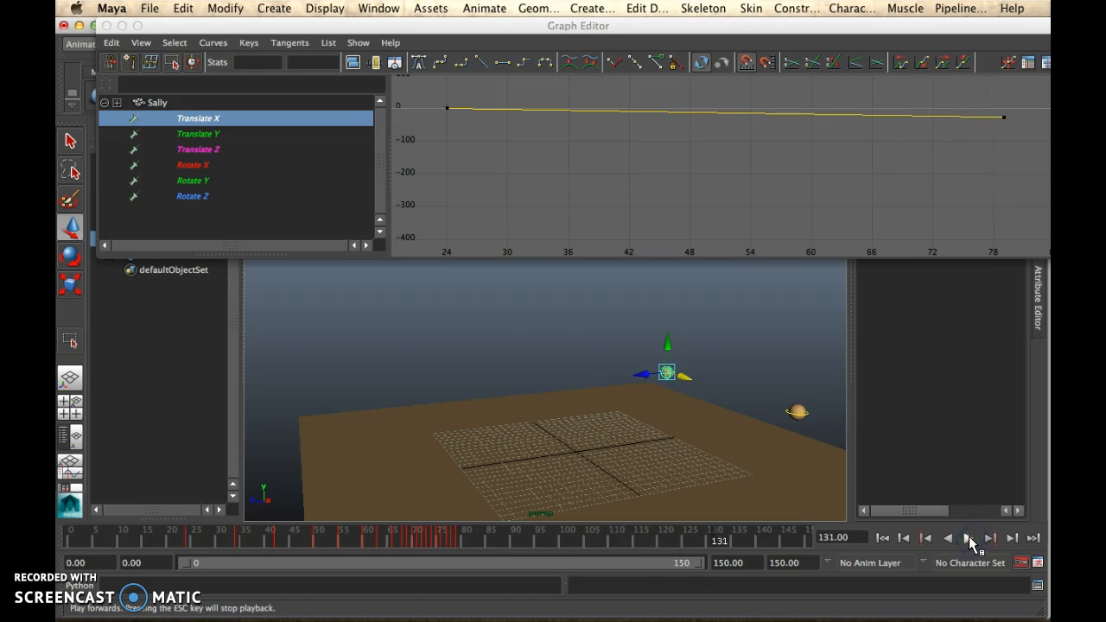
Lower Sally's Translate Z key at frame 24 to about -254 and play back the animation in a wider view.
{"action": "left_click", "coordinate": [231, 151]}
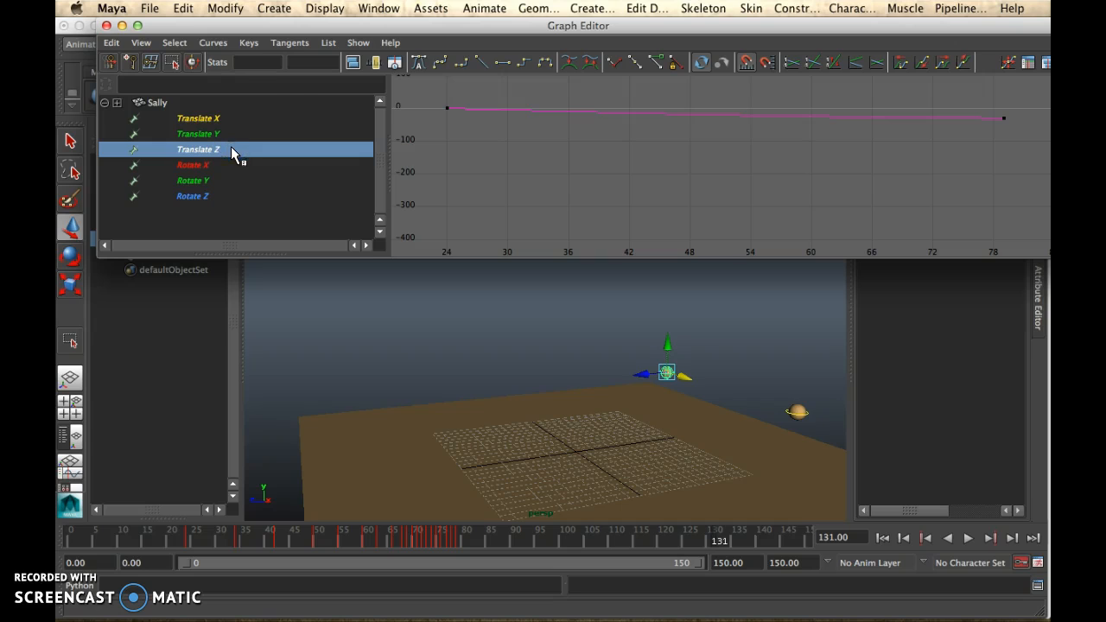
{"action": "left_click_drag", "start_coordinate": [439, 100], "coordinate": [462, 129]}
{"action": "middle_click_drag", "start_coordinate": [451, 109], "coordinate": [450, 194]}
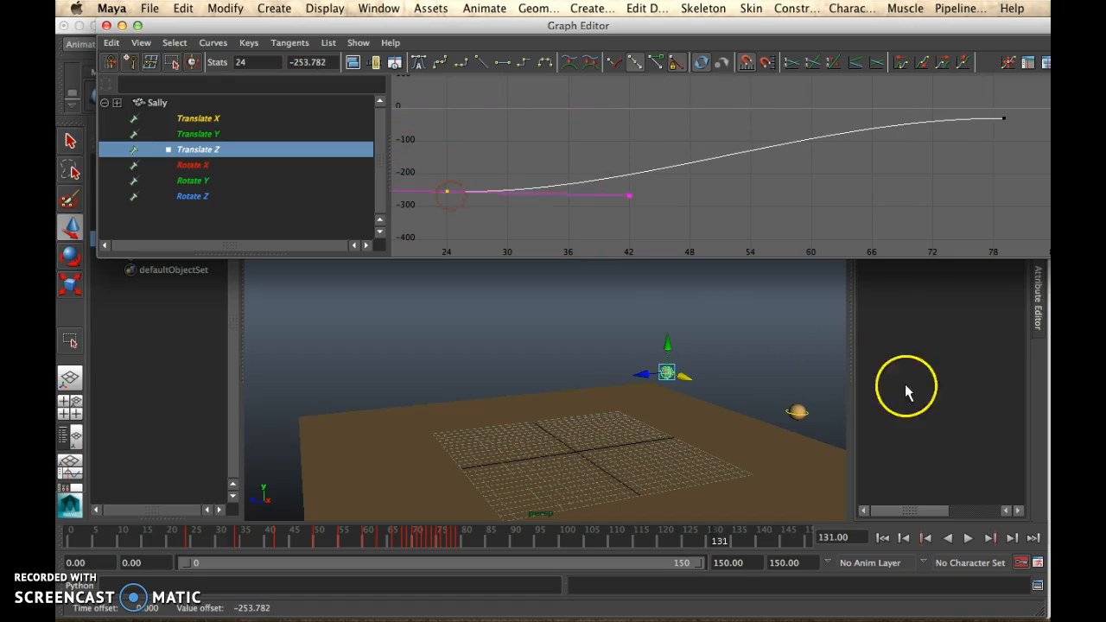
{"action": "left_click", "coordinate": [969, 537]}
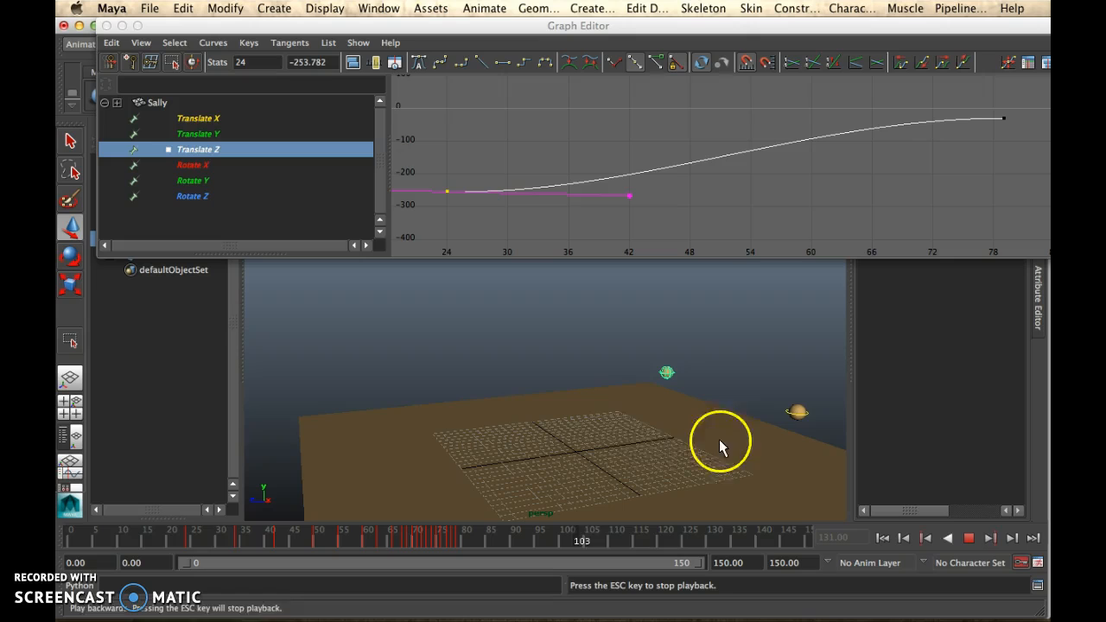
{"action": "scroll", "coordinate": [638, 422], "scroll_direction": "down", "scroll_amount": 5}
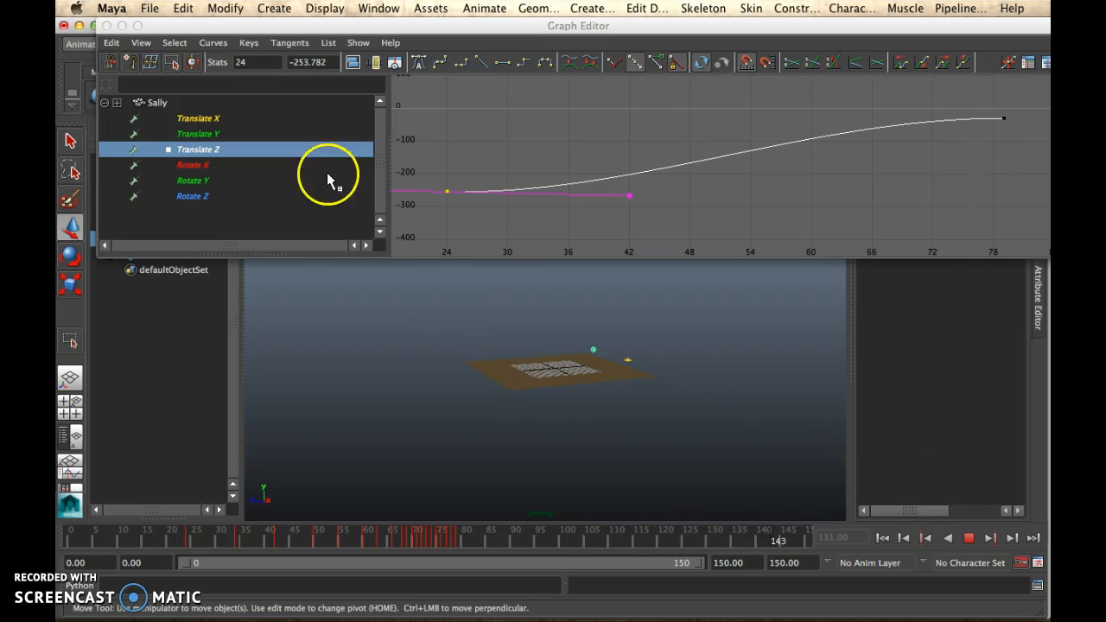
Set Sally's Translate Z key at frame 24 to about -35.6 and stop playback.
{"action": "left_click_drag", "start_coordinate": [448, 191], "coordinate": [451, 118]}
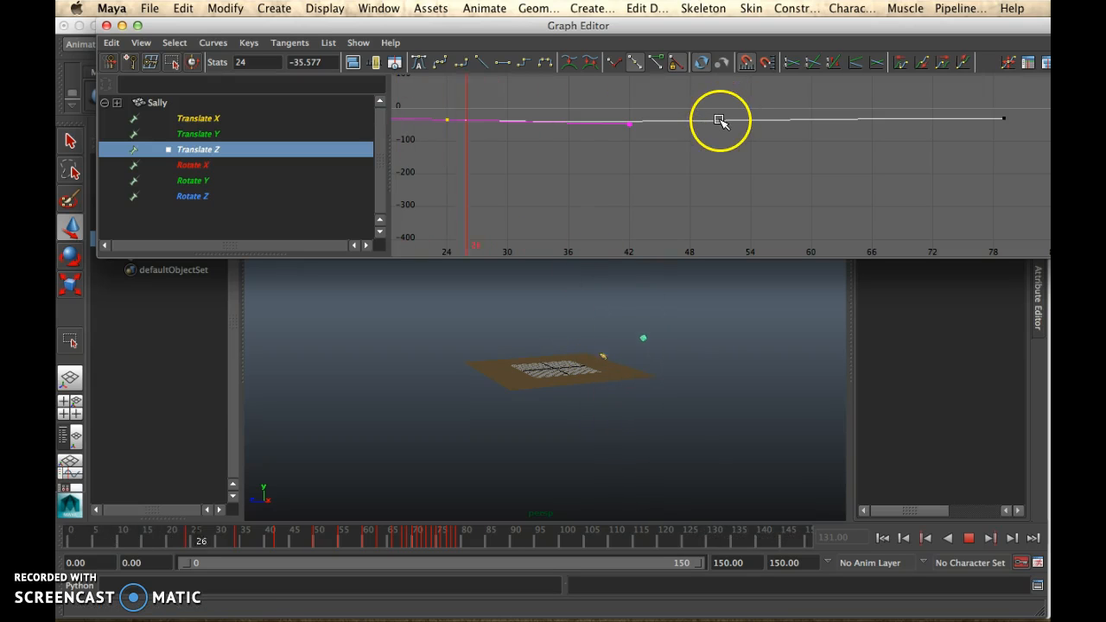
{"action": "left_click", "coordinate": [970, 538]}
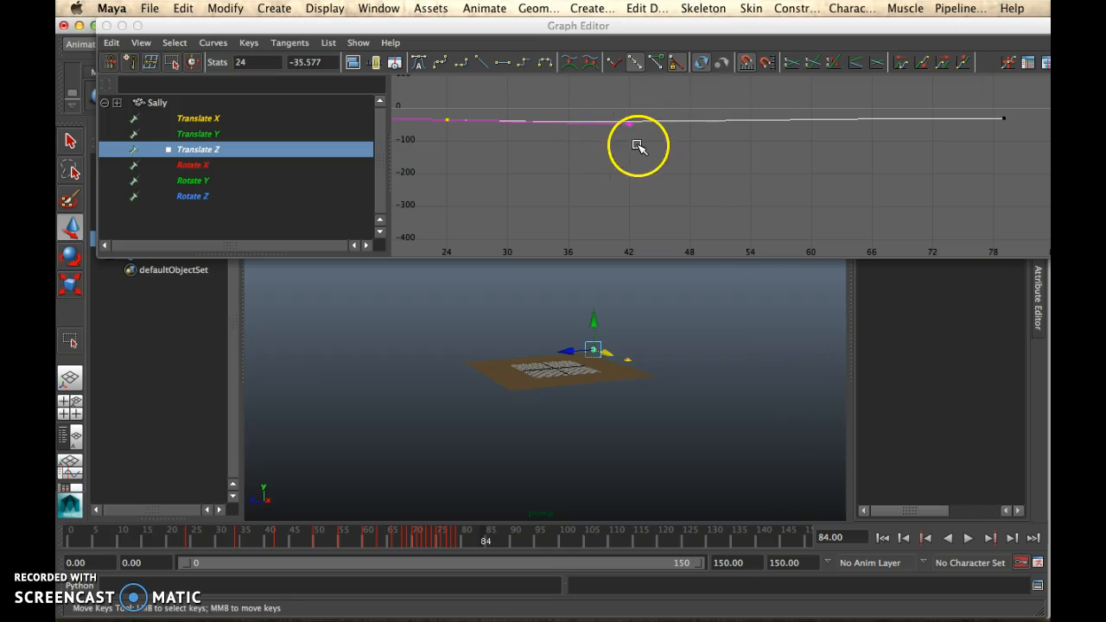
Reshape Sally's Translate Z curve by tilting the frame 24 key's outgoing tangent up and pulling the frame 79 key's incoming tangent down.
{"action": "left_click_drag", "start_coordinate": [617, 115], "coordinate": [624, 81]}
{"action": "left_click_drag", "start_coordinate": [1044, 124], "coordinate": [817, 131]}
{"action": "left_click_drag", "start_coordinate": [945, 95], "coordinate": [1047, 168]}
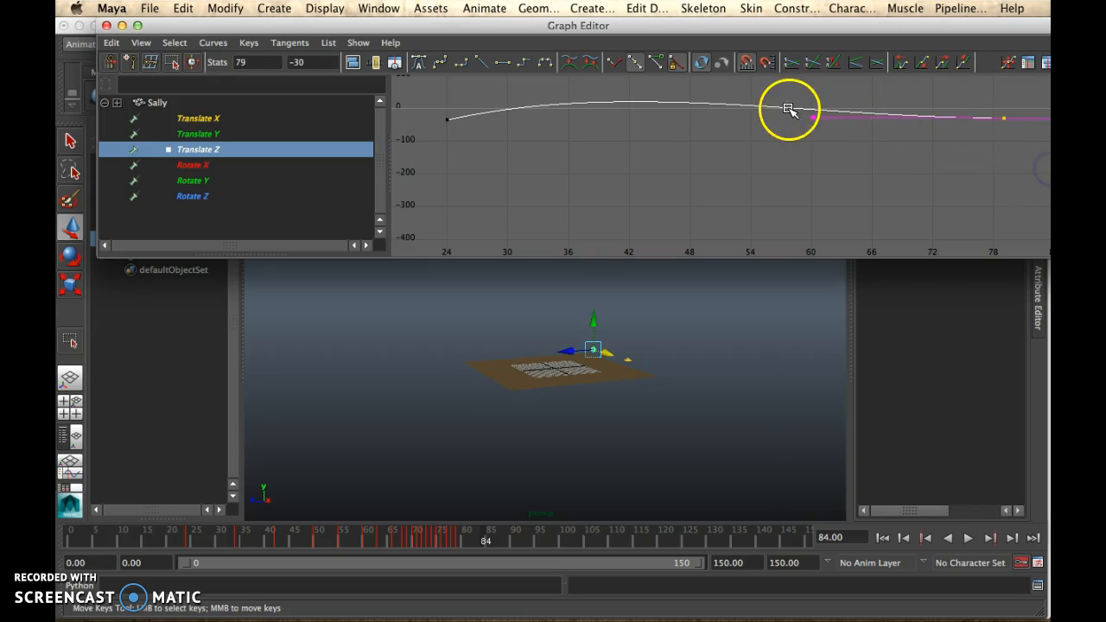
{"action": "left_click", "coordinate": [815, 119]}
{"action": "middle_click_drag", "start_coordinate": [815, 118], "coordinate": [814, 184]}
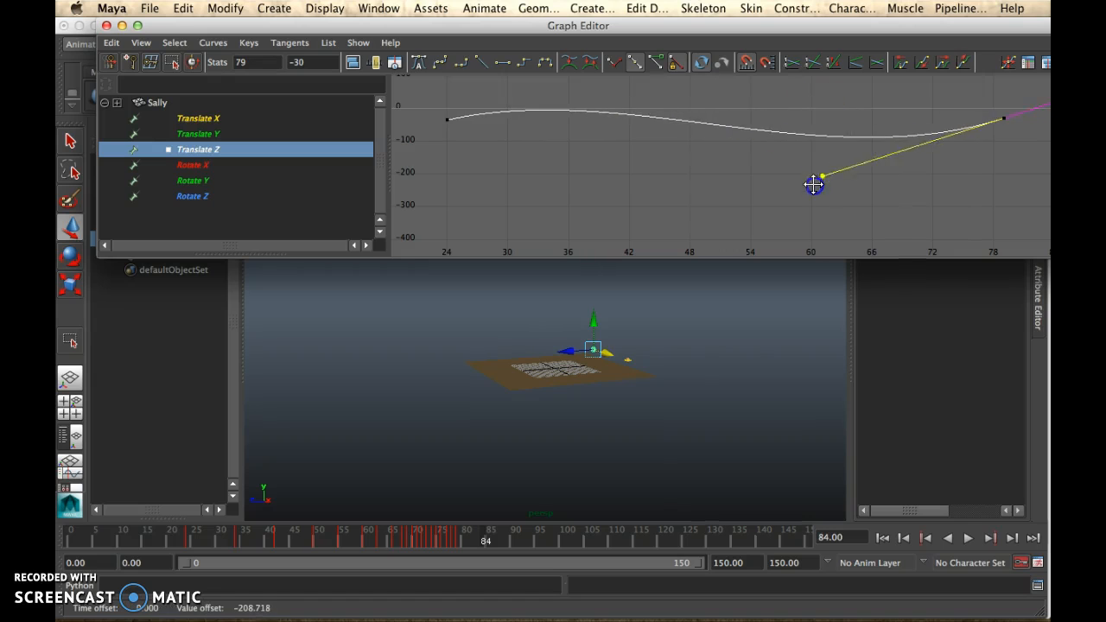
Bend Sally's Translate X curve downward by pulling down the incoming tangent of the key at frame 79.
{"action": "left_click", "coordinate": [201, 118]}
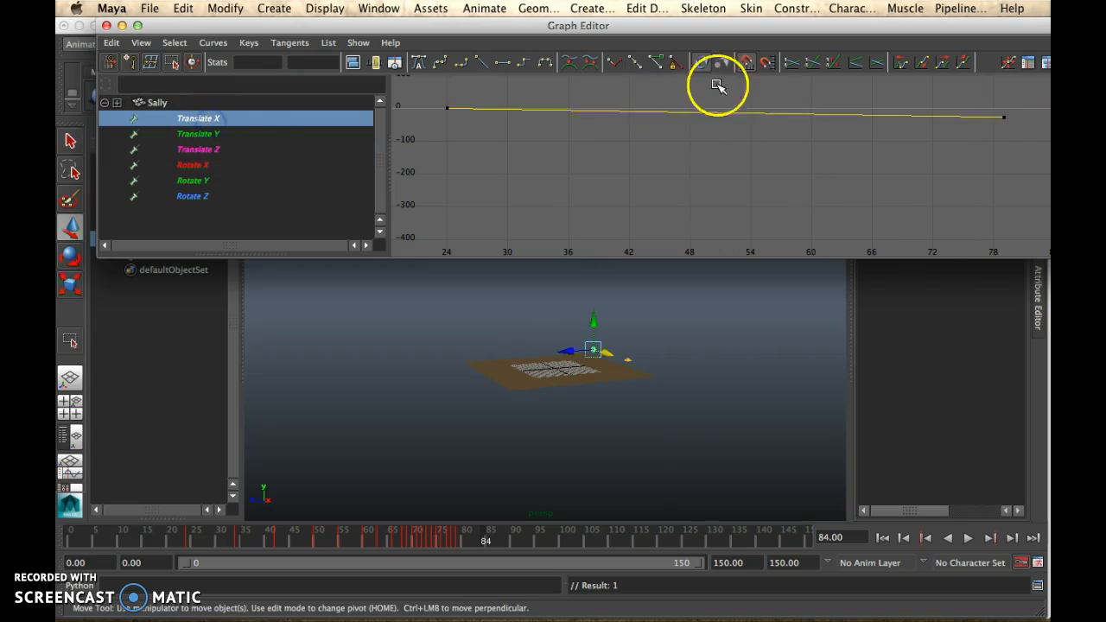
{"action": "left_click_drag", "start_coordinate": [1035, 95], "coordinate": [970, 150]}
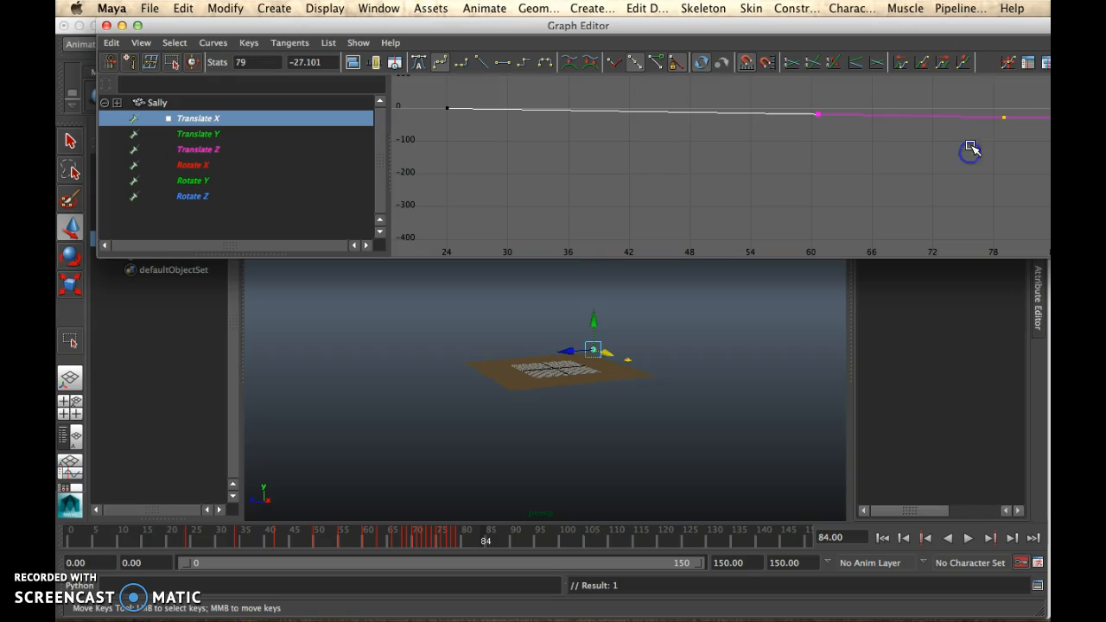
{"action": "left_click_drag", "start_coordinate": [810, 97], "coordinate": [843, 152]}
{"action": "middle_click_drag", "start_coordinate": [812, 113], "coordinate": [825, 169]}
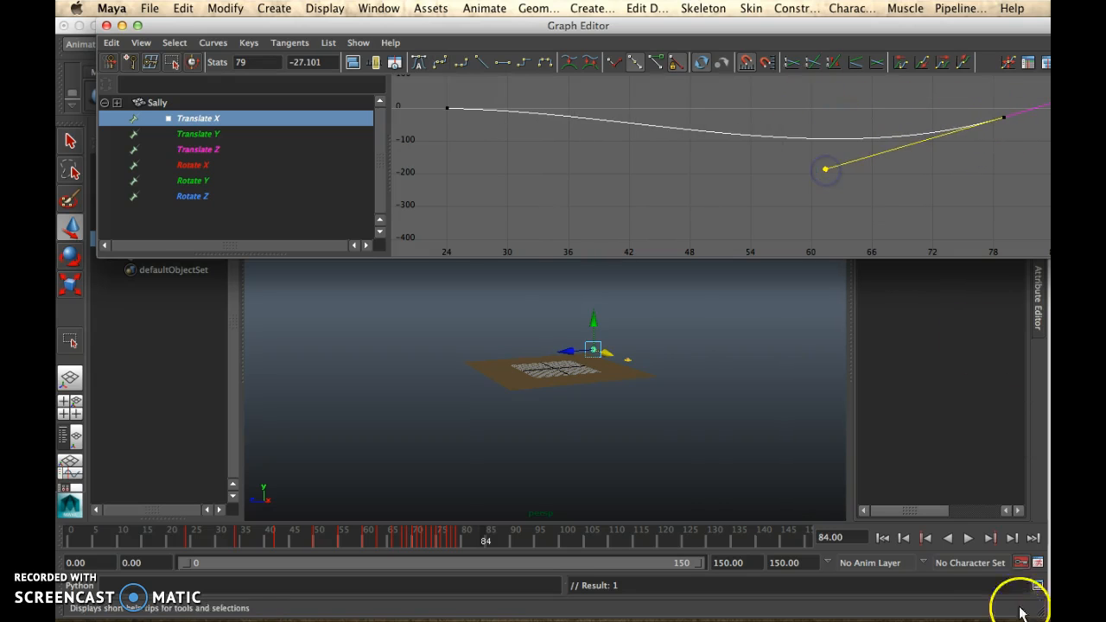
Play back the animation in a closer view to check Sally's curved path, and stop playback.
{"action": "scroll", "coordinate": [585, 434], "scroll_direction": "up", "scroll_amount": 3}
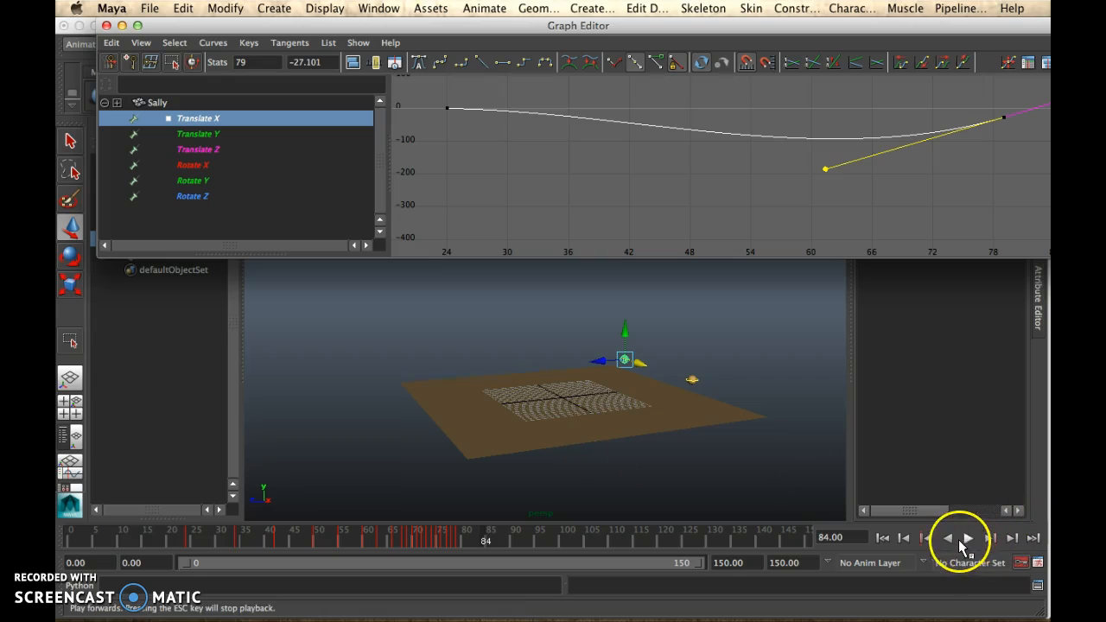
{"action": "left_click", "coordinate": [961, 539]}
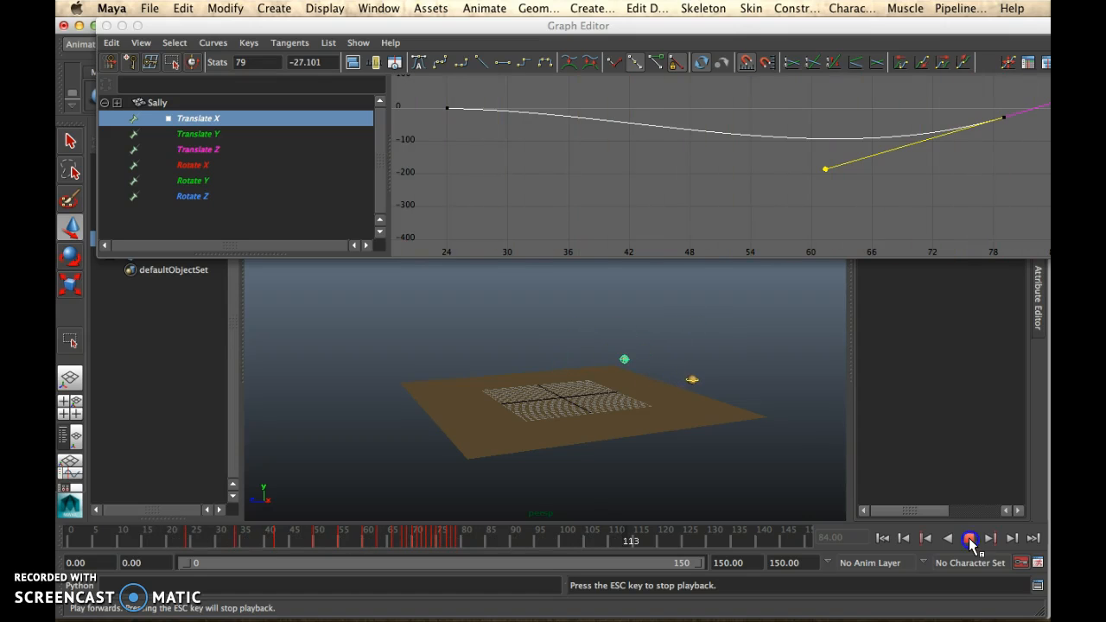
{"action": "left_click", "coordinate": [969, 538]}
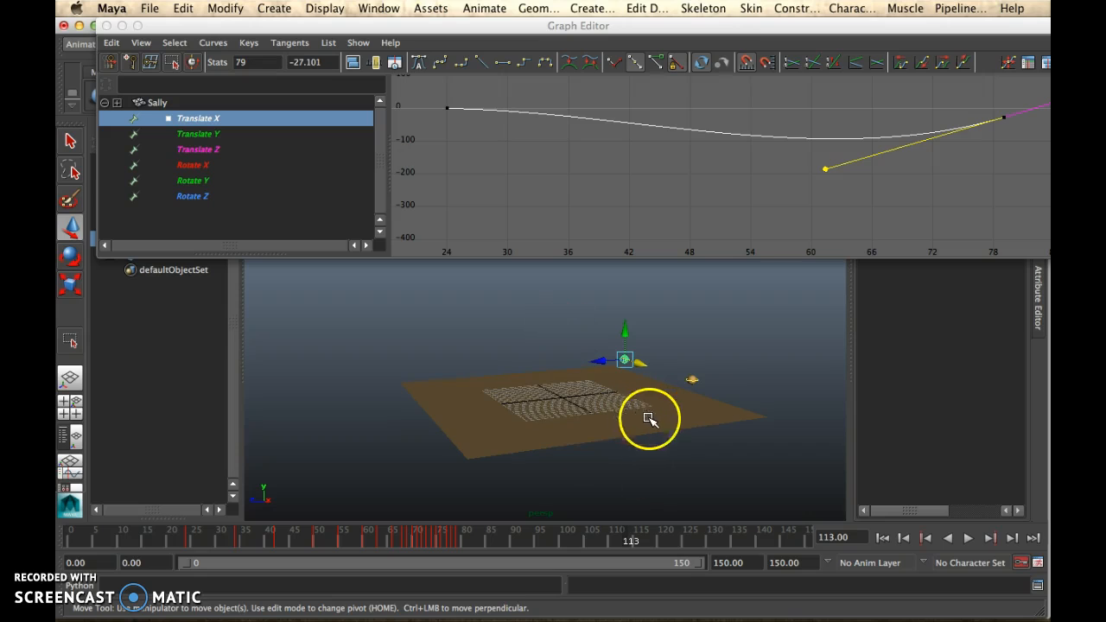